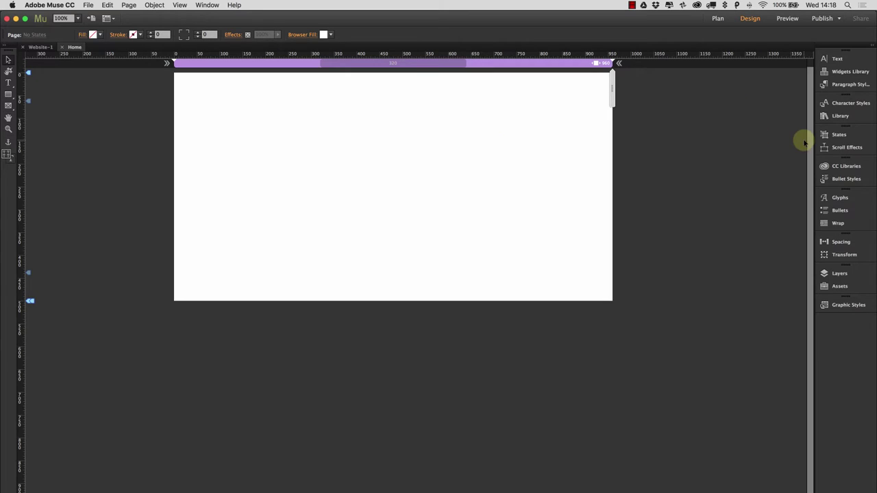
# Filter the Library panel to 'selz' items.
pyautogui.click(836, 79)
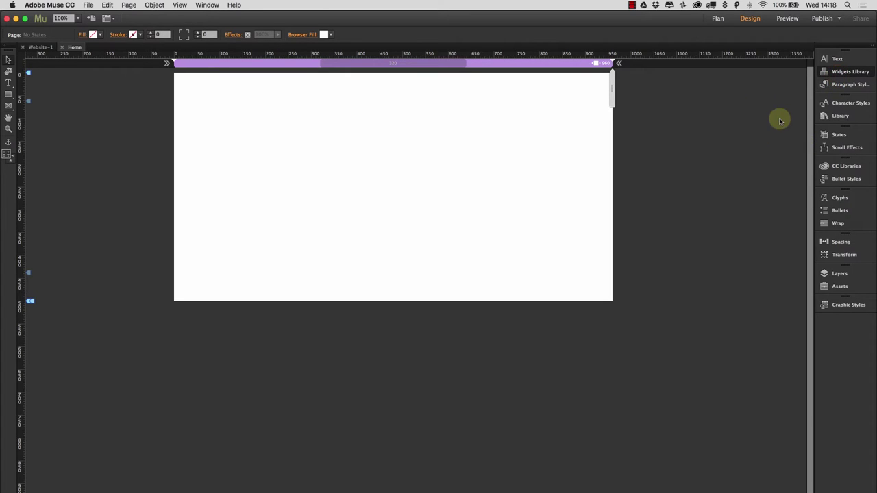
pyautogui.click(837, 116)
pyautogui.click(734, 161)
pyautogui.write('selz')
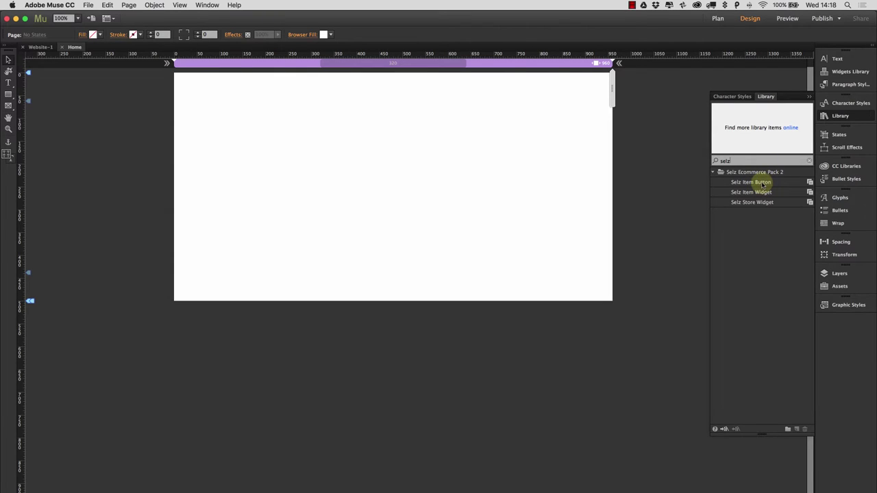
# Preview the Selz Item Button, Item Widget and Store Widget, ending on the Item Button.
pyautogui.click(761, 184)
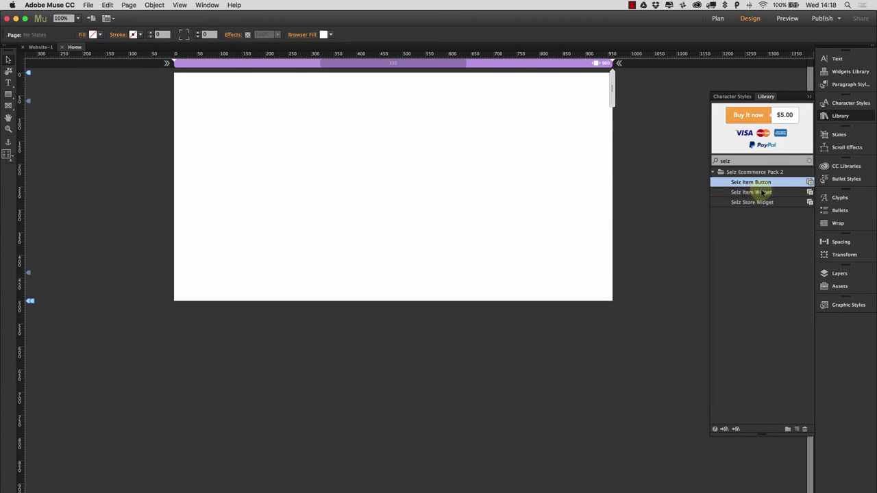
pyautogui.click(762, 193)
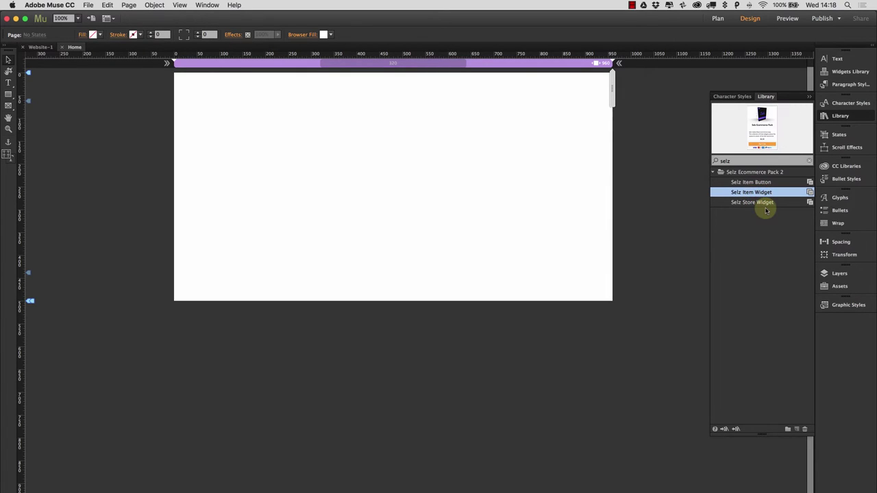
pyautogui.click(760, 204)
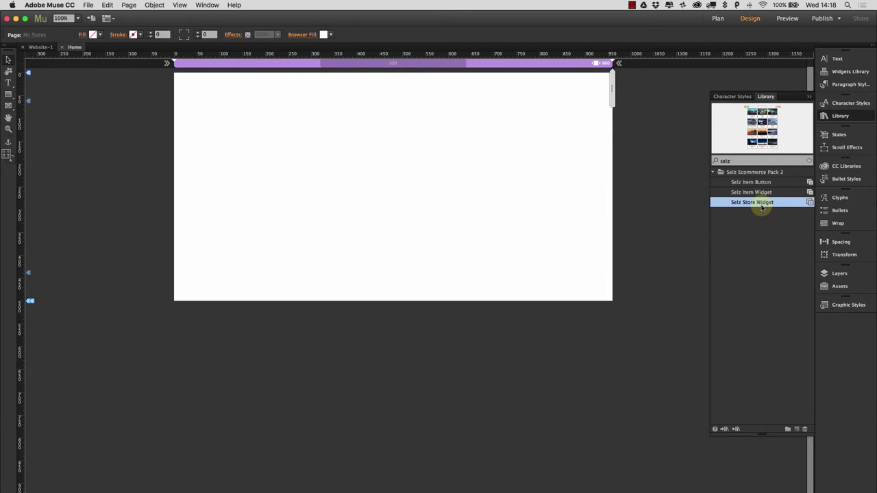
pyautogui.click(765, 182)
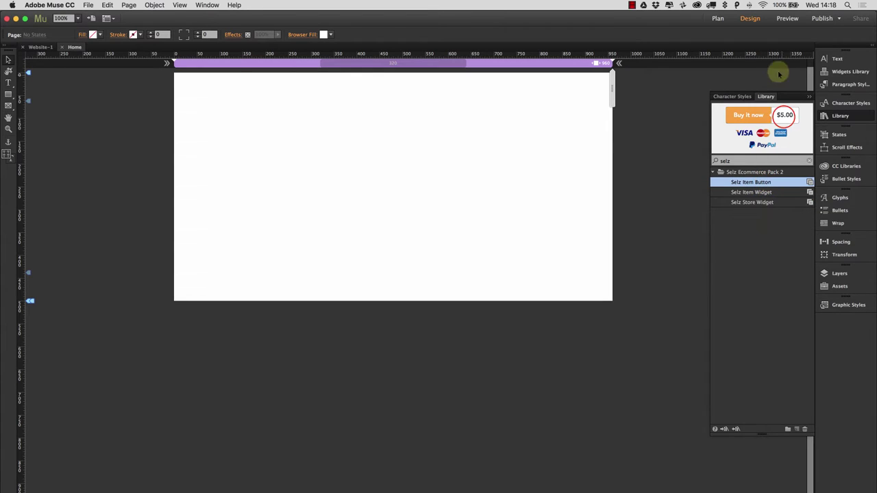
# Place the Selz Item Button near the page's top-left and expand its advanced settings.
pyautogui.moveTo(784, 116); pyautogui.dragTo(221, 106)
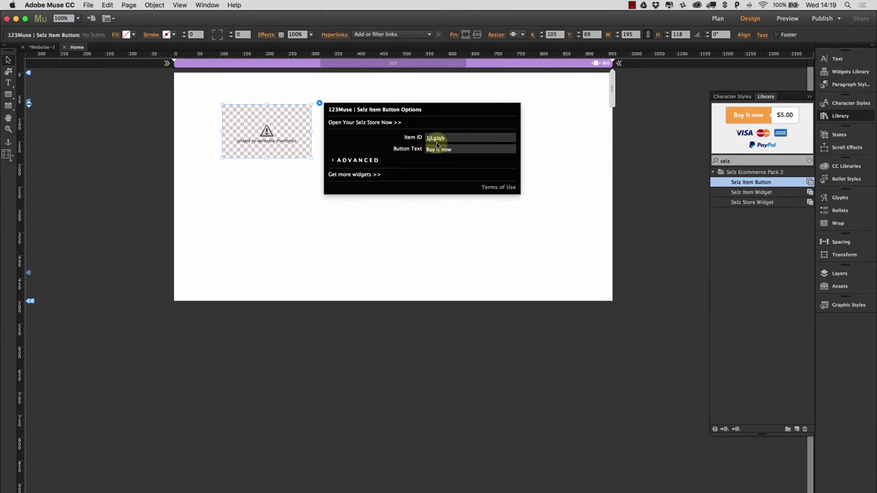
pyautogui.click(358, 160)
pyautogui.click(357, 162)
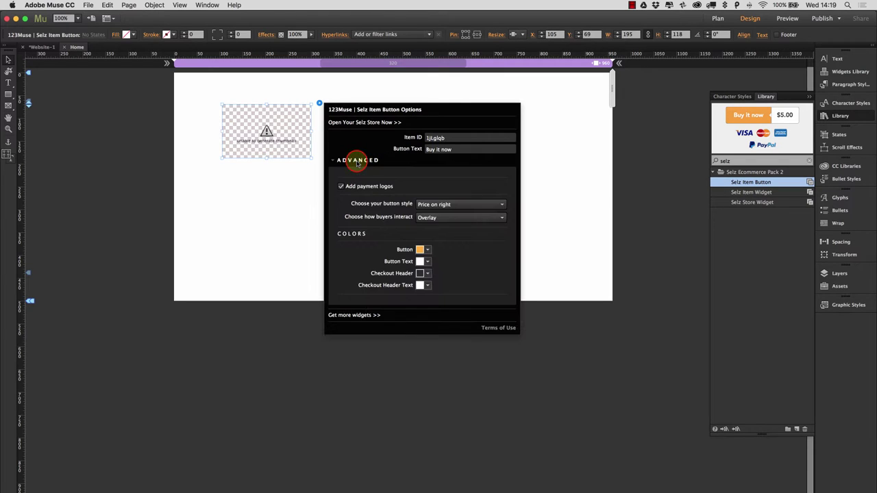
pyautogui.click(356, 162)
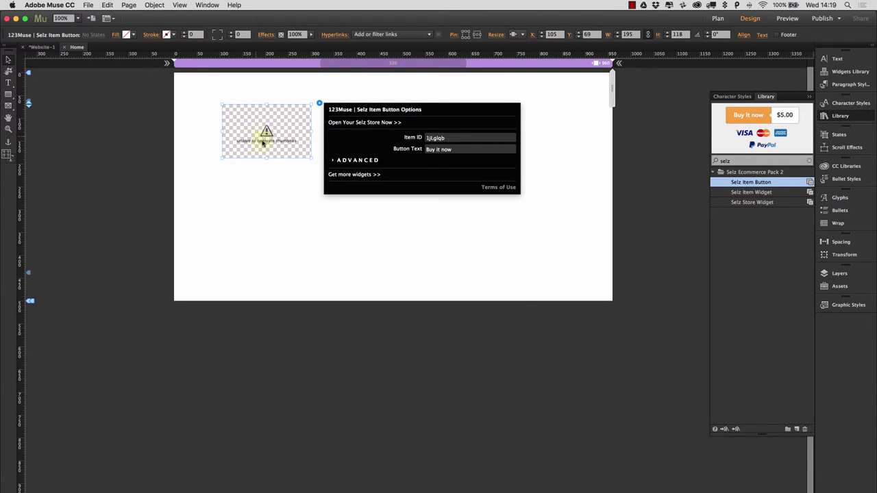
pyautogui.click(358, 161)
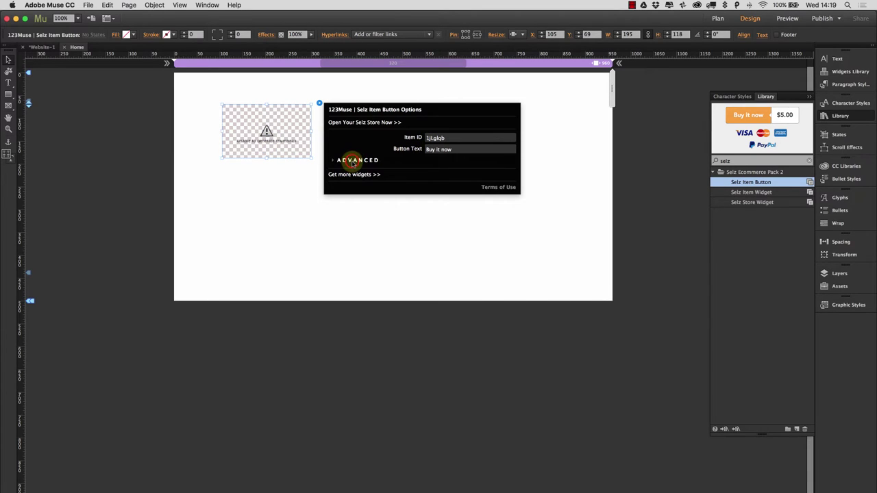
# Enable Add payment logos and check the widget's item ID.
pyautogui.click(342, 186)
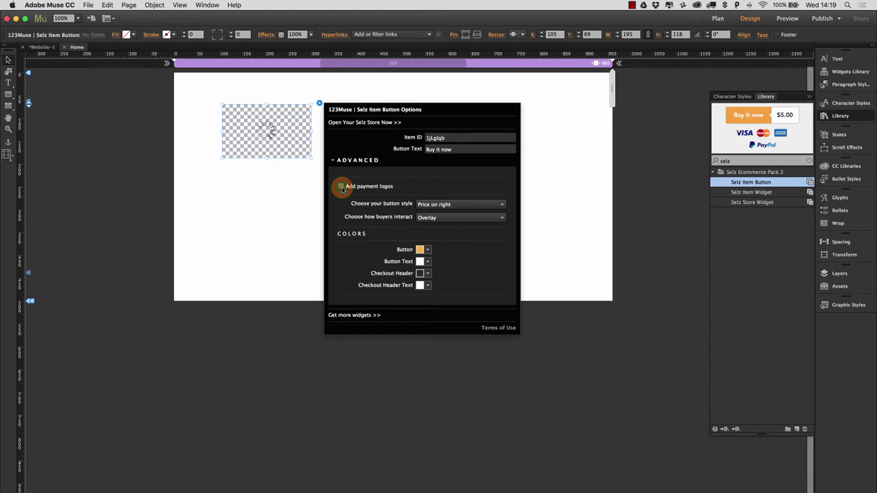
pyautogui.click(341, 187)
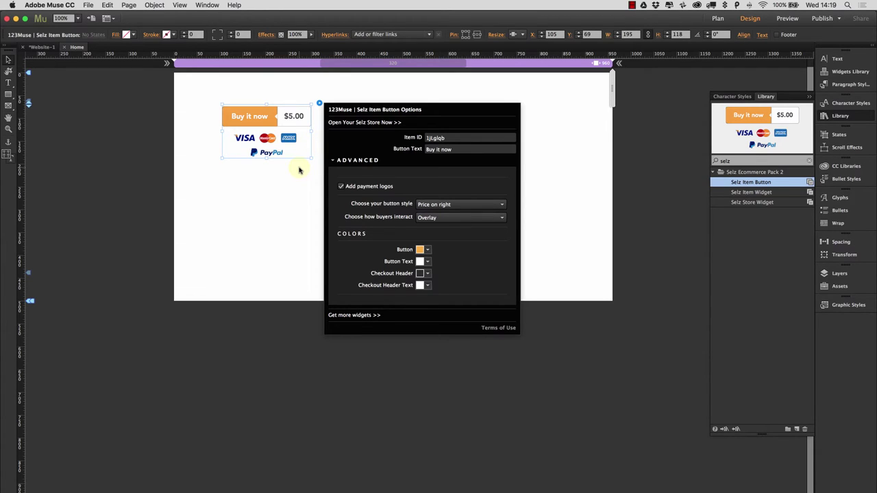
pyautogui.click(341, 186)
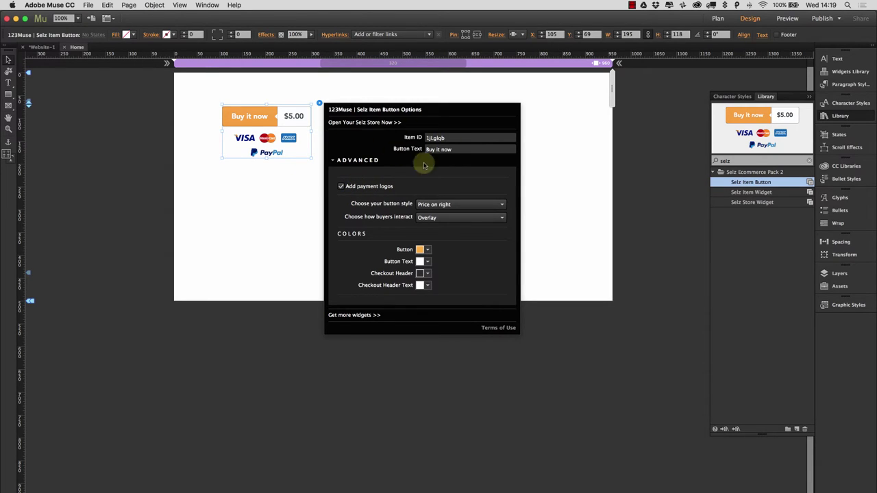
pyautogui.click(452, 137)
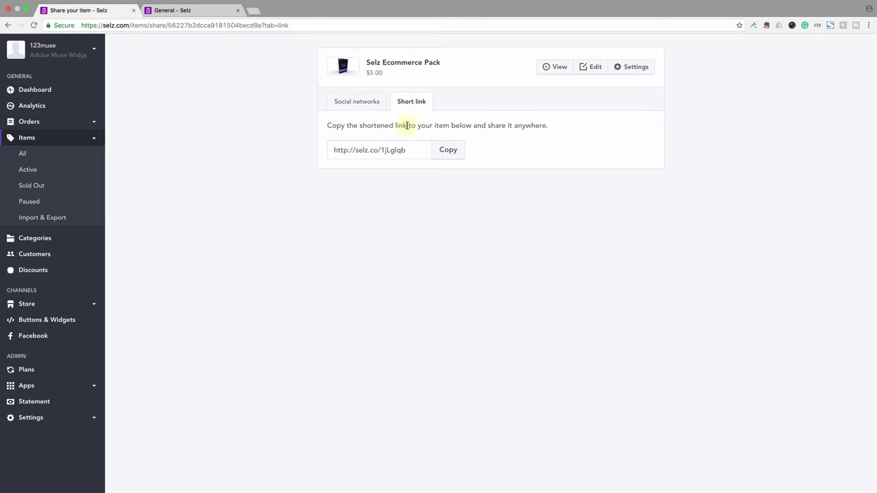
# Select the short link URL for the $5.00 Selz Ecommerce Pack item.
pyautogui.click(381, 149)
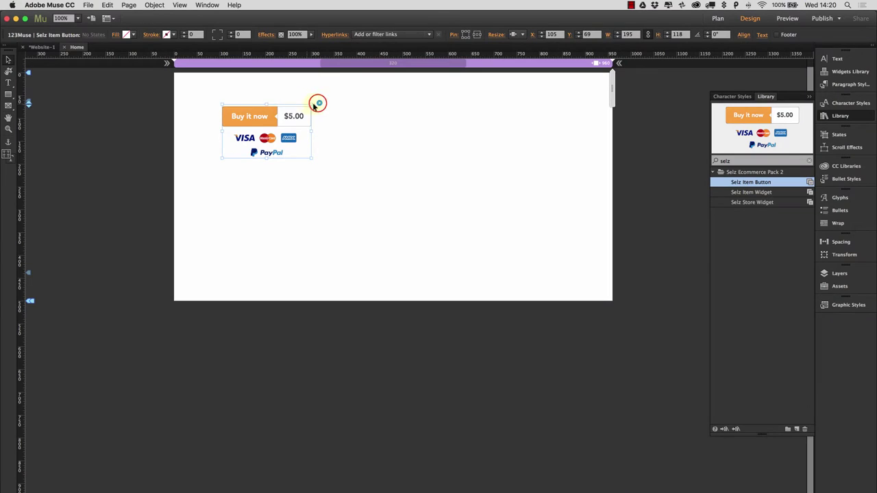
# Replace the button text 'Buy it now' with 'DOWNLOAD'.
pyautogui.click(318, 105)
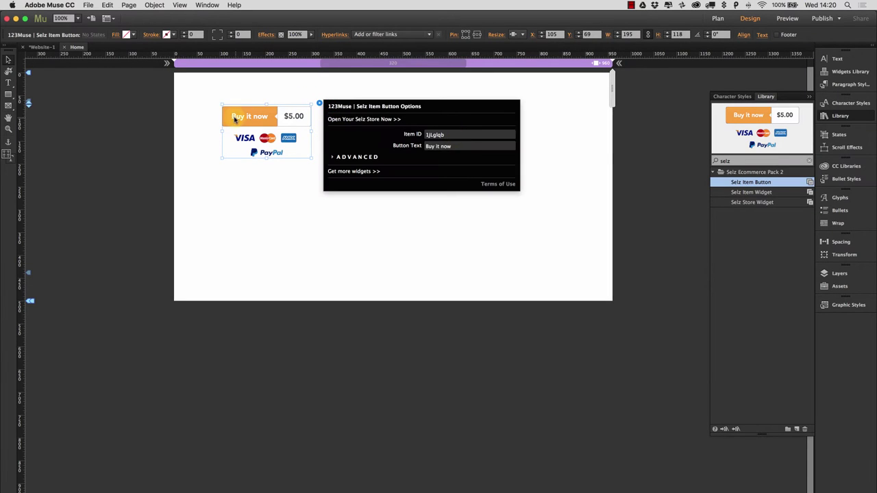
pyautogui.click(434, 145)
pyautogui.moveTo(495, 144); pyautogui.dragTo(401, 145)
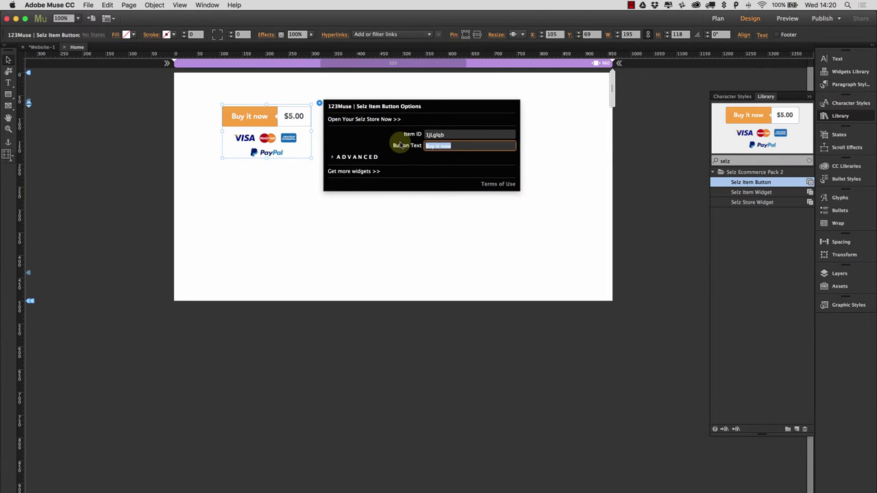
pyautogui.write('p')
pyautogui.press('Return')
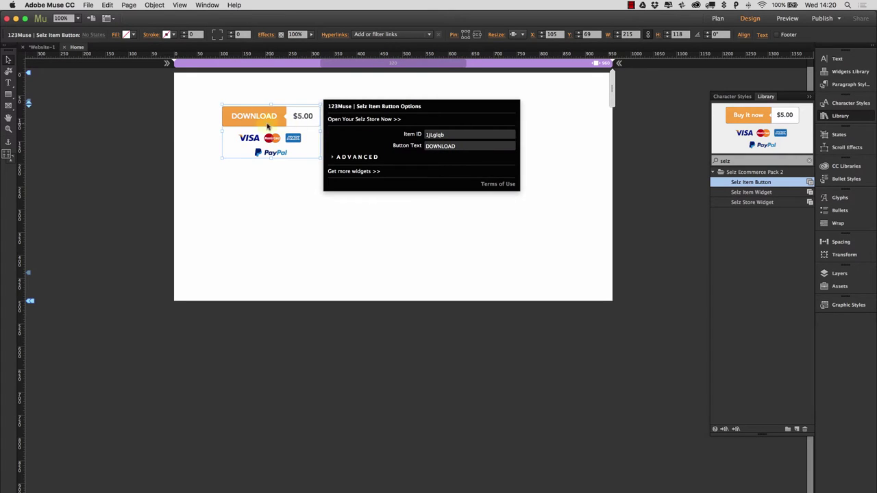
pyautogui.click(354, 157)
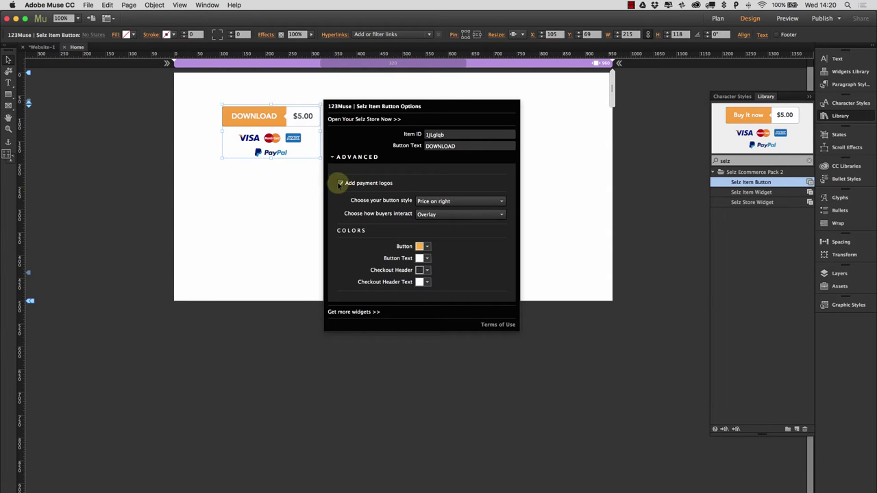
# Set the button style to Price above (fluid).
pyautogui.click(453, 203)
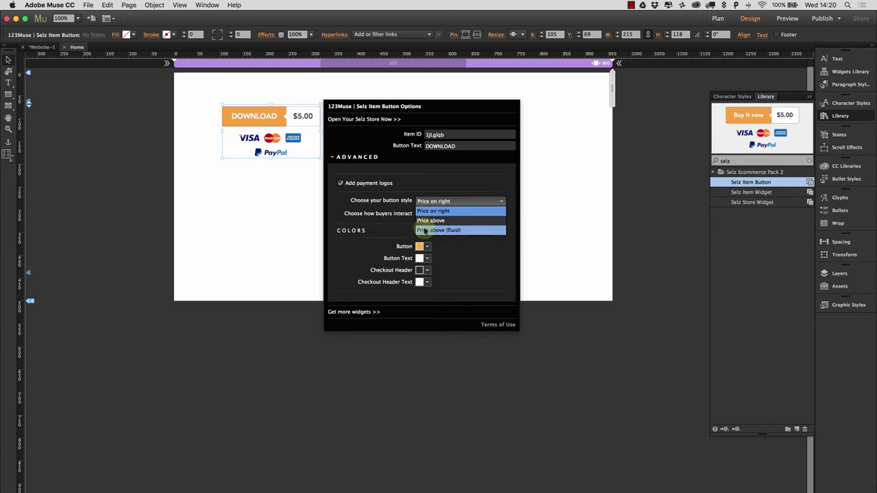
pyautogui.click(436, 222)
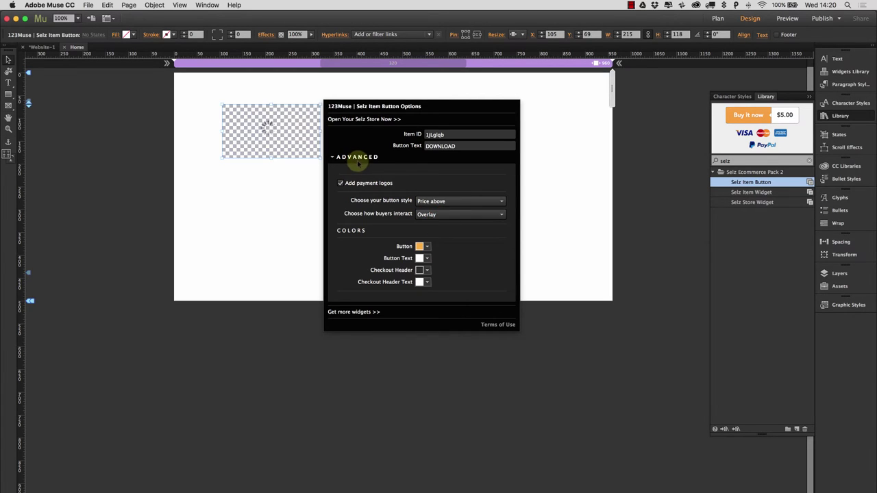
pyautogui.click(458, 201)
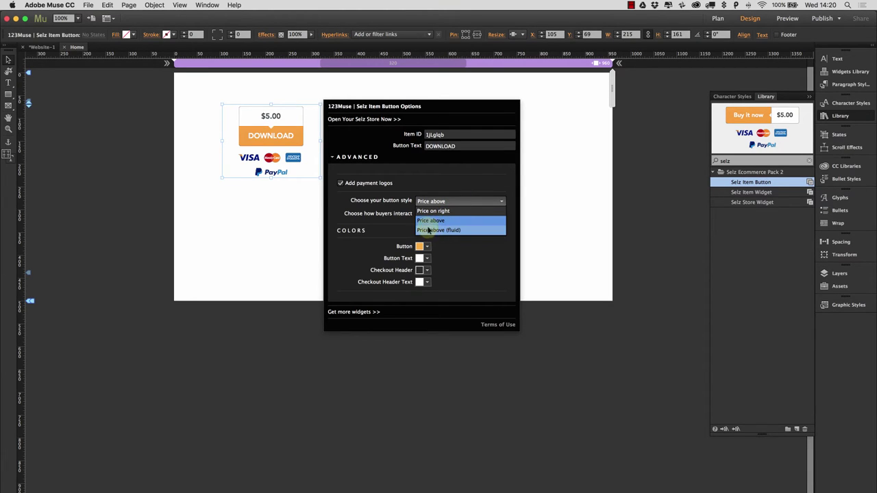
pyautogui.click(456, 231)
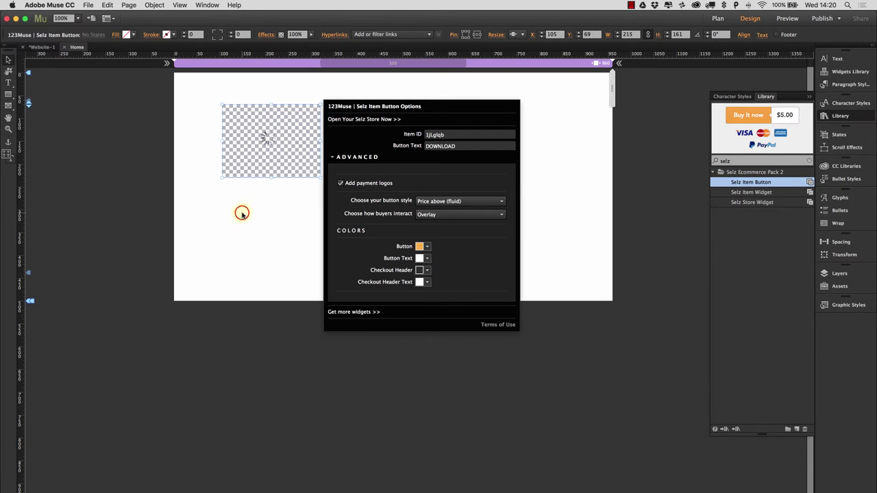
pyautogui.click(266, 232)
# Move the widget up and left with responsive width resizing, then reopen its button style list.
pyautogui.moveTo(300, 113); pyautogui.dragTo(366, 190)
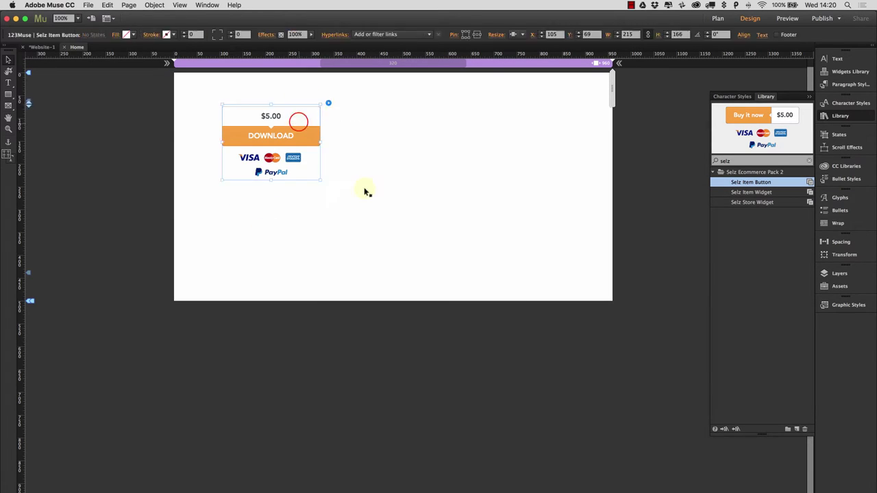
pyautogui.click(515, 34)
pyautogui.click(460, 179)
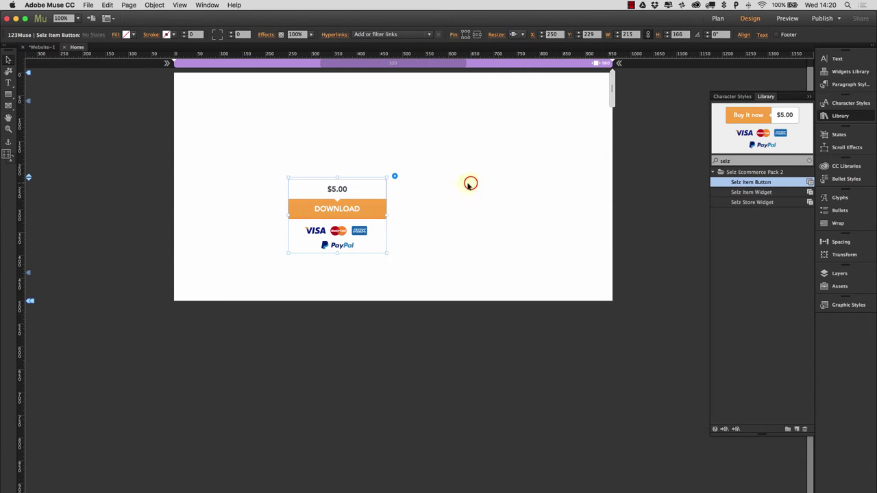
pyautogui.moveTo(357, 192); pyautogui.dragTo(325, 153)
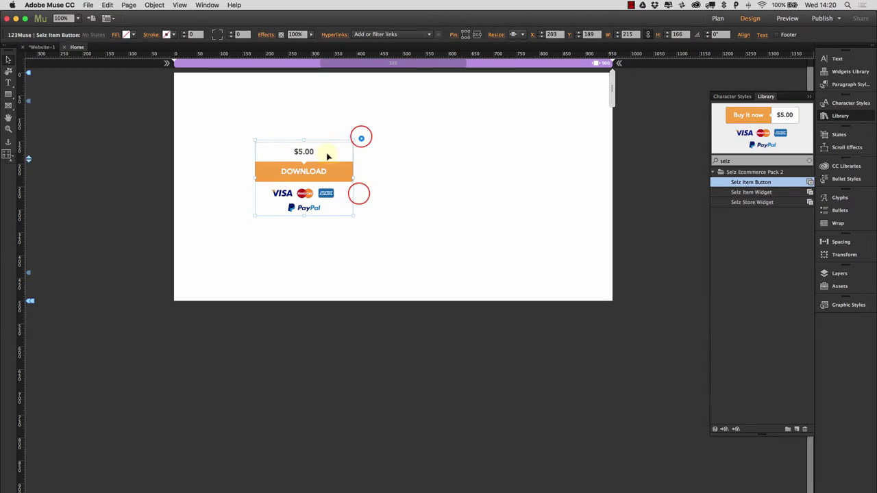
pyautogui.click(362, 137)
pyautogui.click(405, 190)
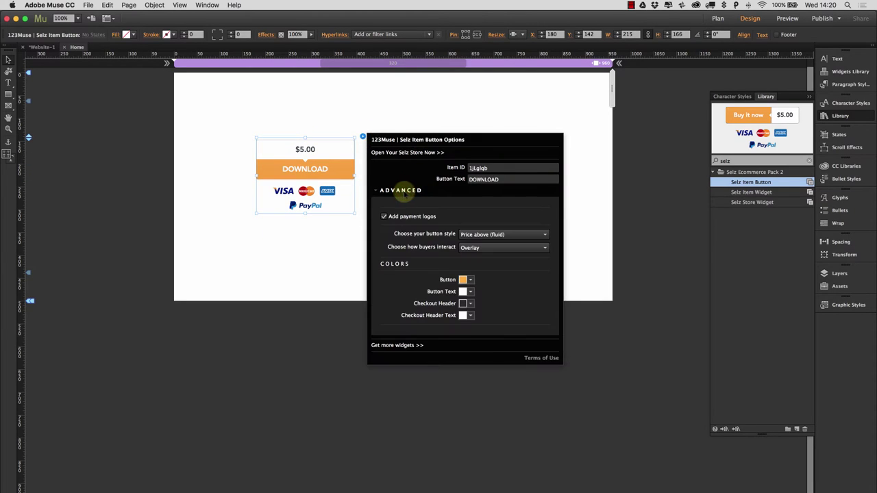
pyautogui.click(497, 234)
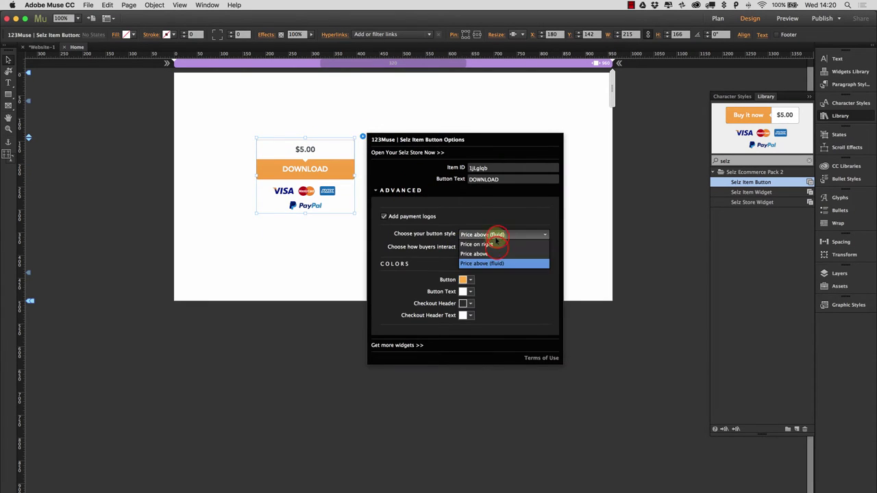
# Put the price on the right and colour the DOWNLOAD button purple (93278F).
pyautogui.click(496, 247)
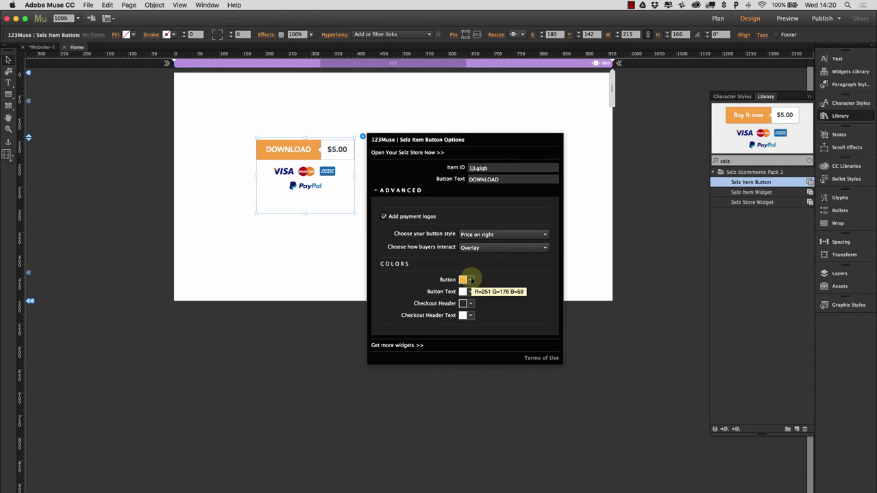
pyautogui.click(471, 280)
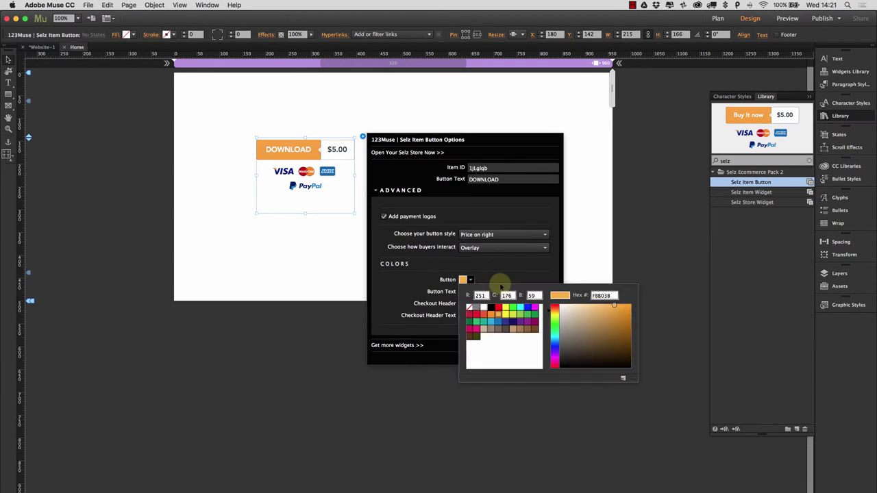
pyautogui.click(526, 327)
pyautogui.click(494, 272)
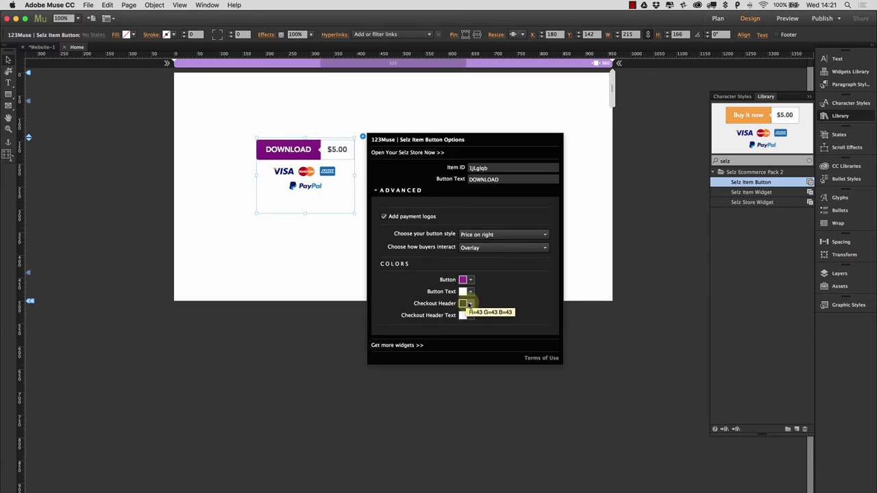
pyautogui.click(293, 268)
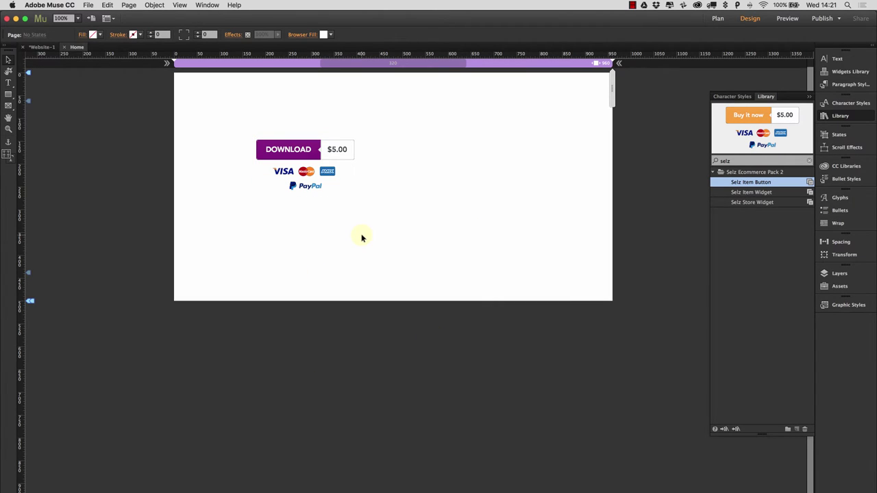
# Preview the page in the browser, test the DOWNLOAD checkout, then close the checkout popup.
pyautogui.press('super+shift+e')
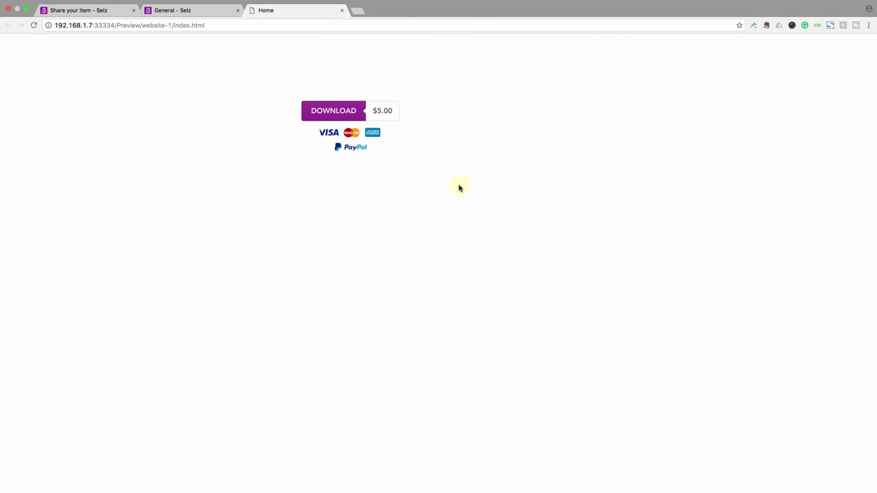
pyautogui.click(330, 119)
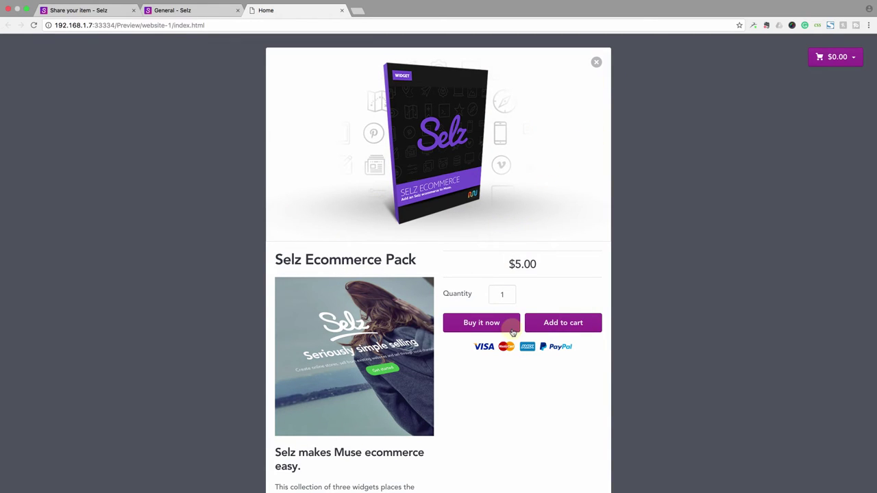
pyautogui.click(487, 325)
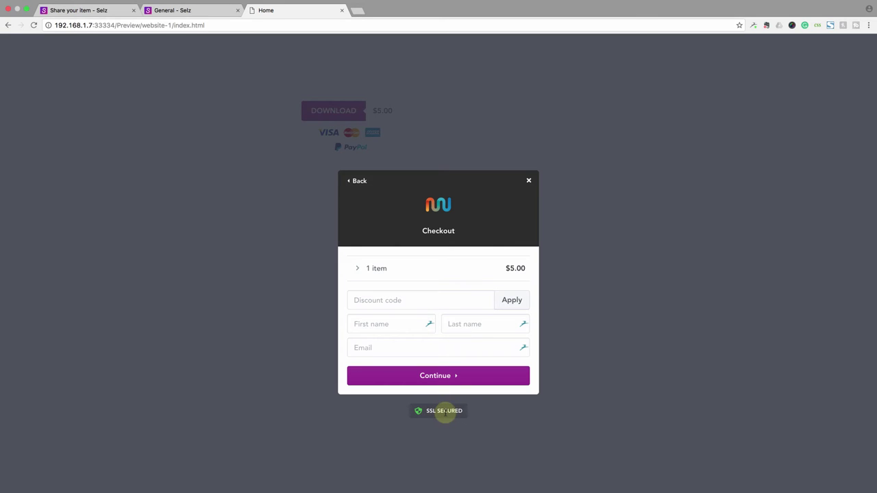
pyautogui.click(529, 180)
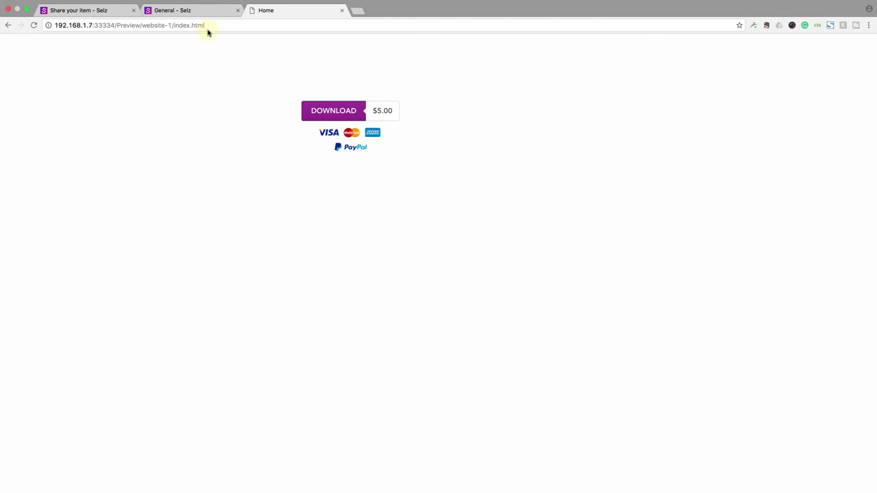
# Delete the Selz Item Button widget from the Muse page.
pyautogui.hotkey('ctrl', 'Left')
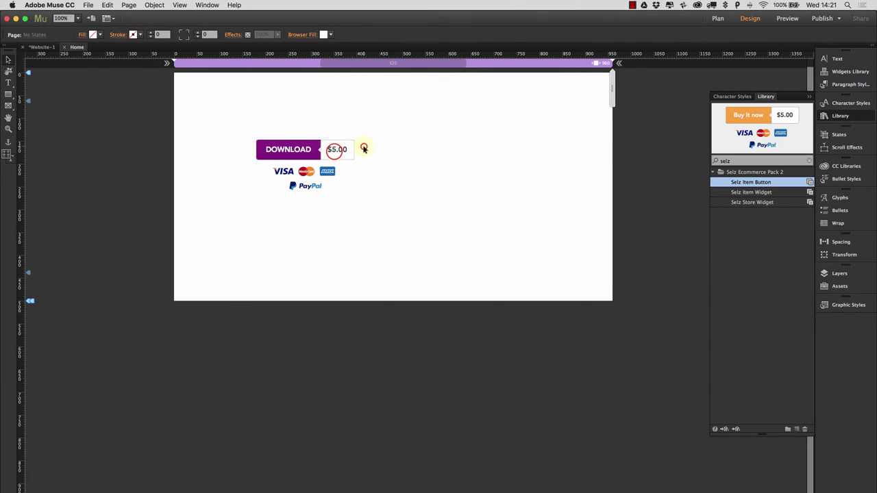
pyautogui.click(334, 150)
pyautogui.moveTo(333, 151); pyautogui.dragTo(335, 126)
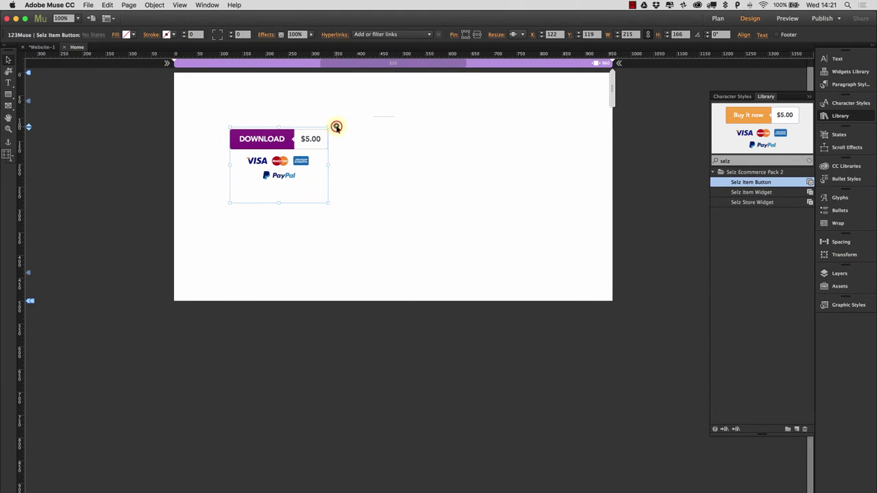
pyautogui.click(337, 126)
pyautogui.click(309, 137)
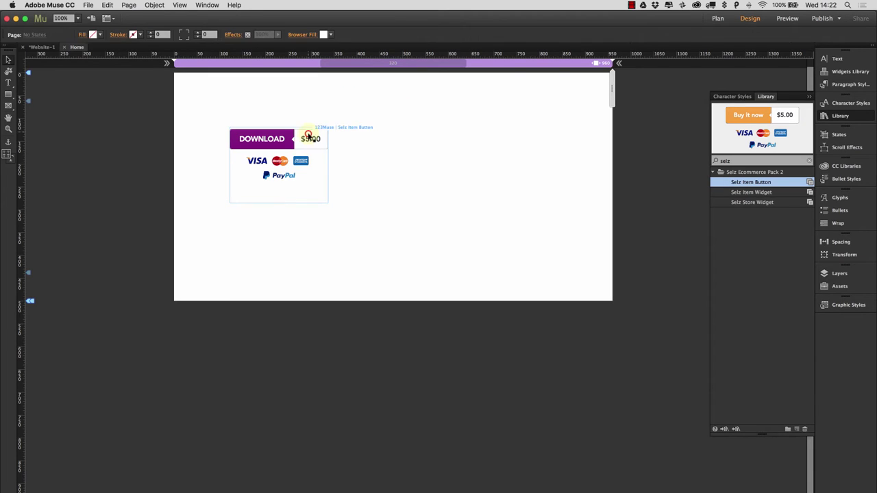
pyautogui.click(309, 137)
pyautogui.press('Delete')
# Place a Selz Item Widget on the page and close its options.
pyautogui.click(761, 193)
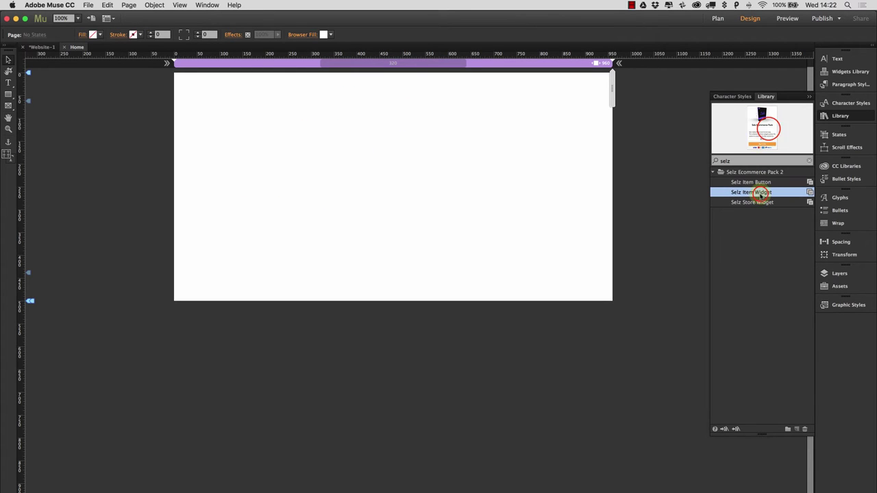
pyautogui.moveTo(761, 193); pyautogui.dragTo(233, 118)
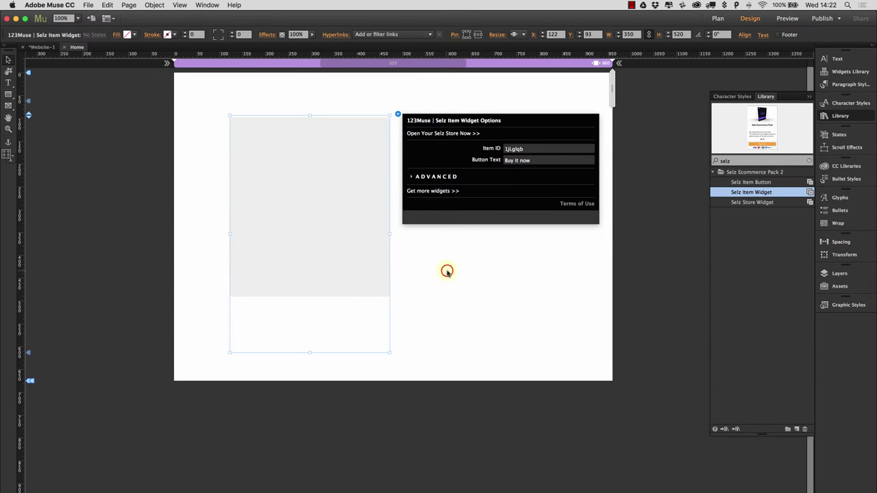
pyautogui.click(288, 226)
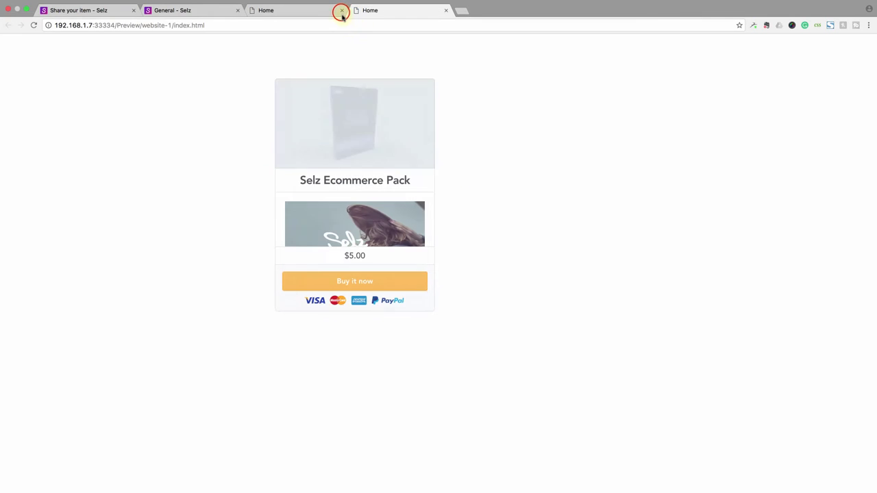
# Close the duplicate preview tab, test the Buy it now product popup, then close the preview tab.
pyautogui.click(342, 10)
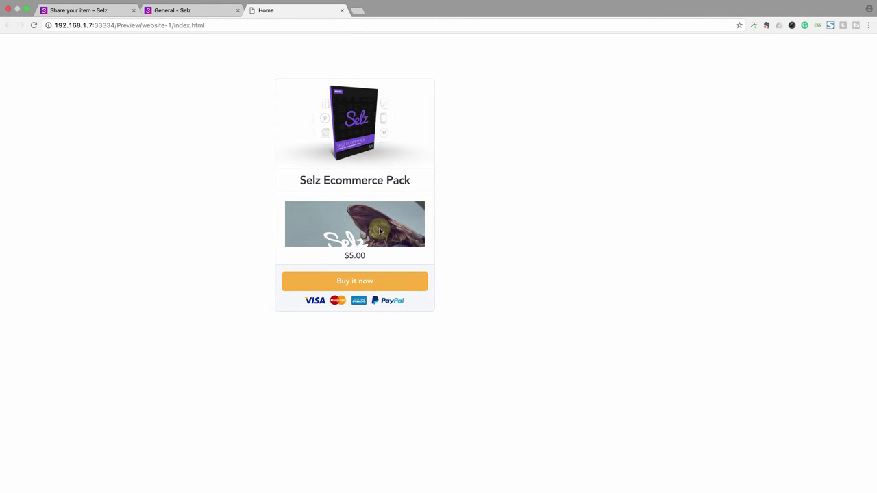
pyautogui.scroll(-5, 377, 227)
pyautogui.scroll(3, 381, 235)
pyautogui.scroll(-3, 381, 235)
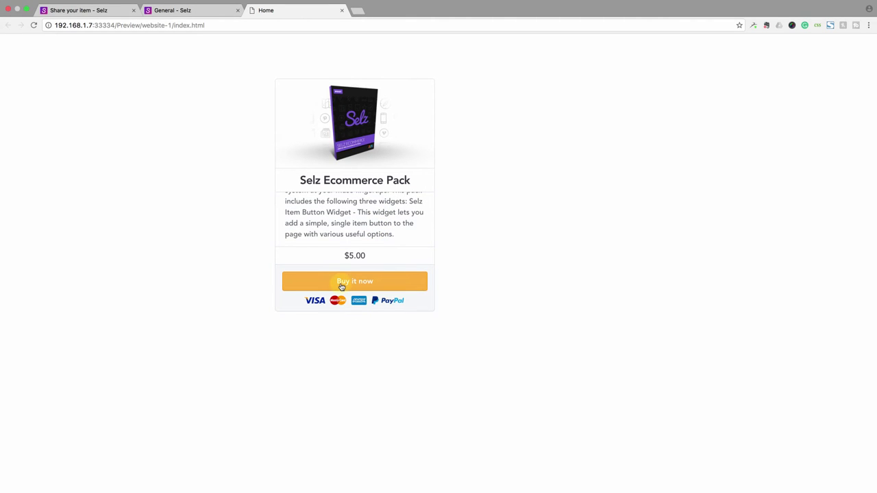
pyautogui.click(341, 283)
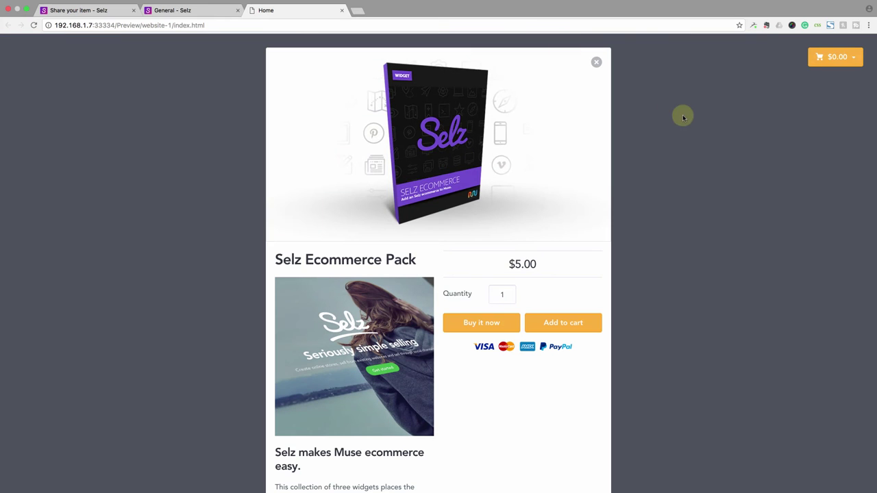
pyautogui.click(597, 61)
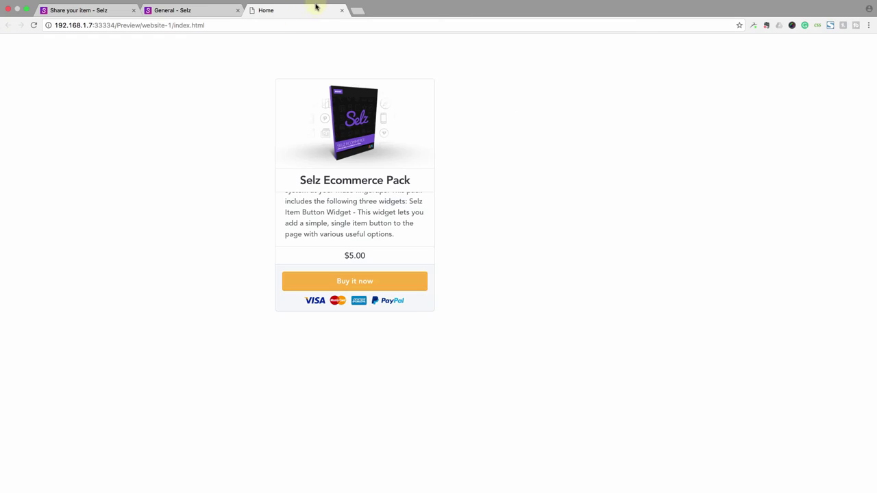
pyautogui.click(342, 10)
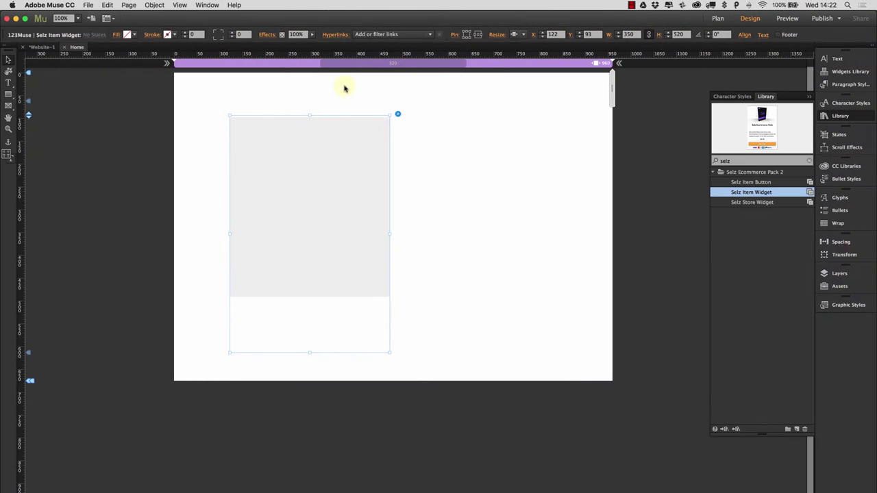
# Turn on Add payment logos in the Selz Item Widget's advanced options.
pyautogui.click(70, 113)
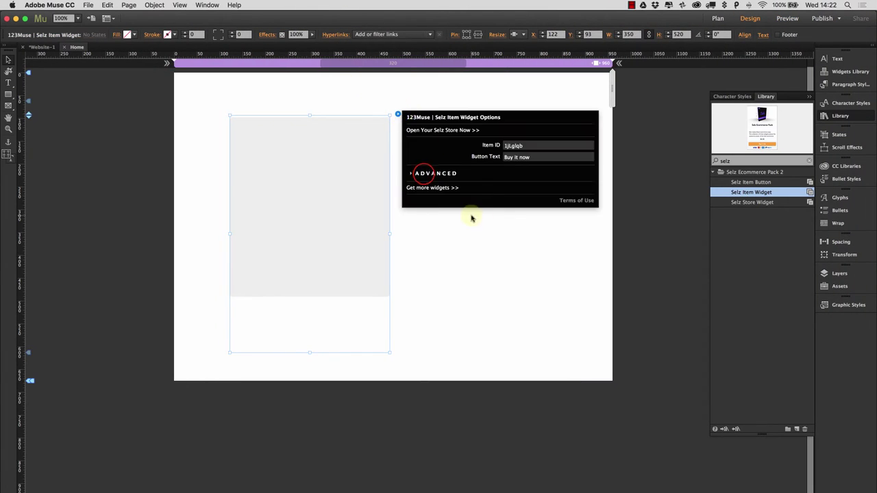
pyautogui.click(415, 175)
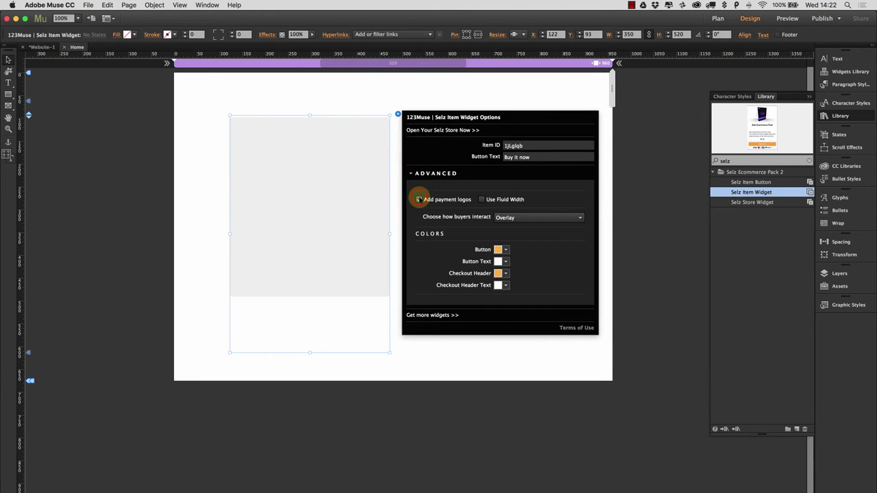
pyautogui.click(419, 199)
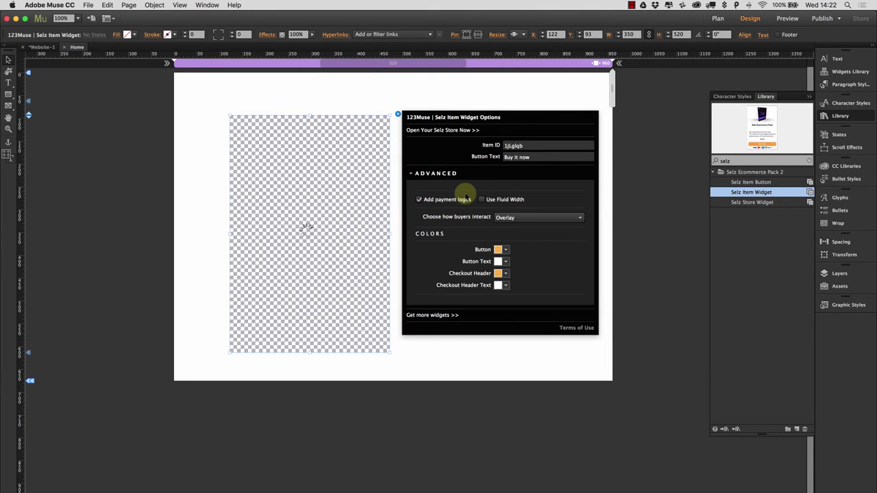
pyautogui.click(418, 199)
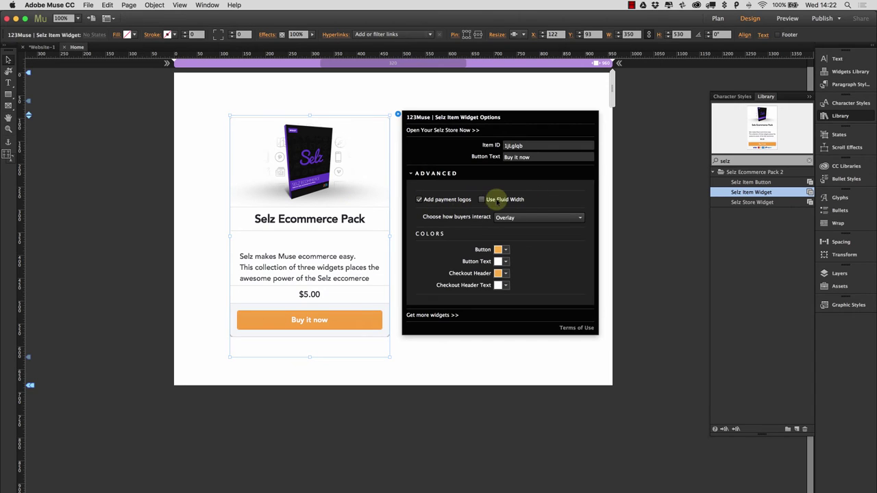
# Make the widget's buttons purple (93278F) and close its options.
pyautogui.click(522, 217)
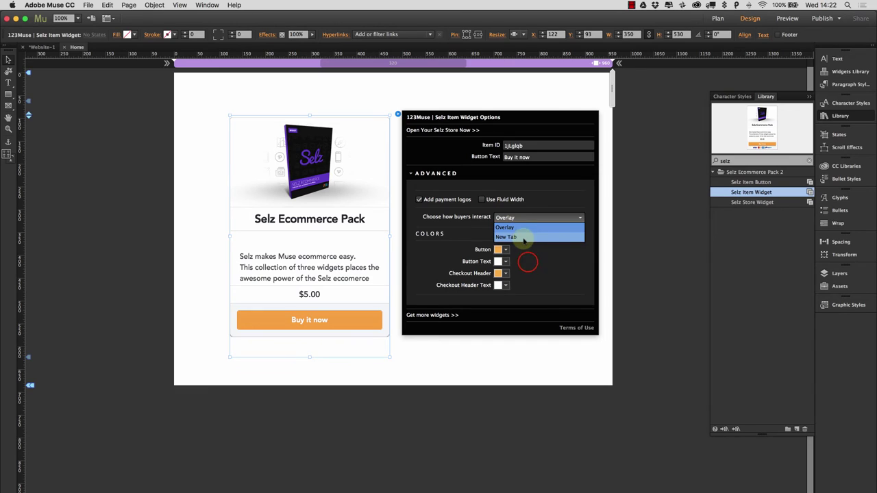
pyautogui.click(506, 252)
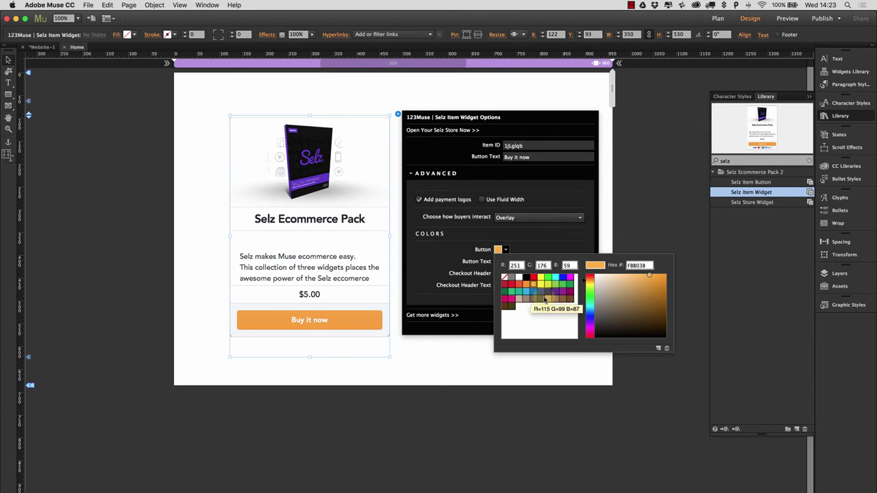
pyautogui.click(562, 293)
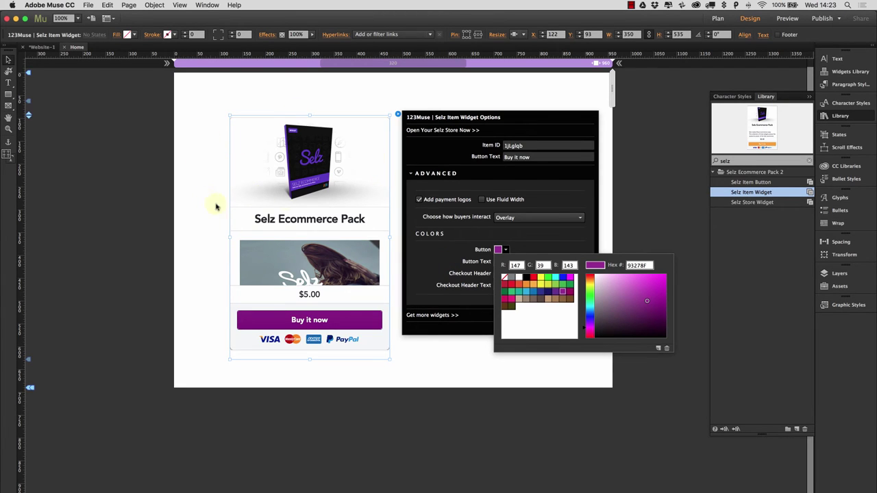
pyautogui.click(323, 182)
# Replace the Selz item widget with a top-left Selz Store Widget and preview the page.
pyautogui.press('Delete')
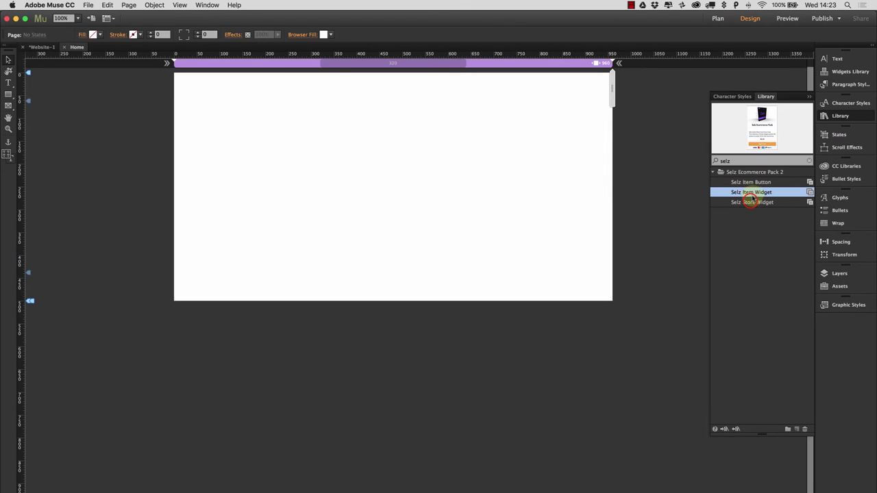
pyautogui.click(750, 201)
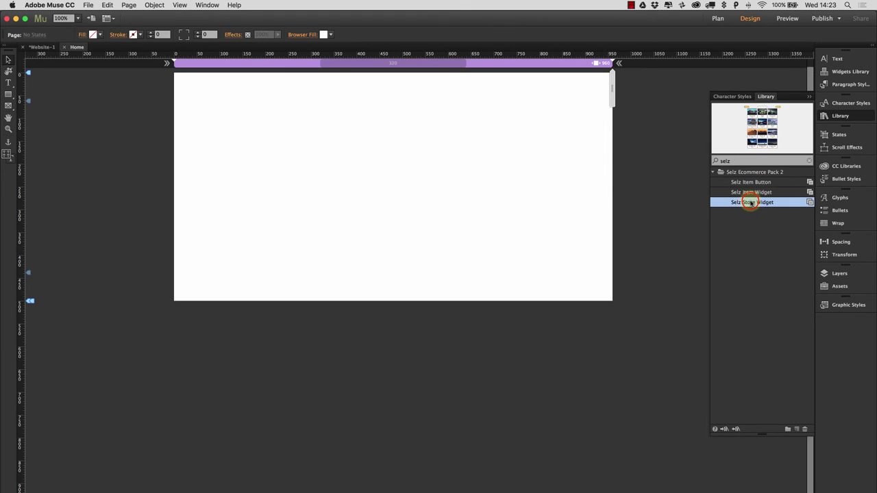
pyautogui.click(768, 126)
pyautogui.moveTo(768, 126); pyautogui.dragTo(240, 108)
pyautogui.click(417, 145)
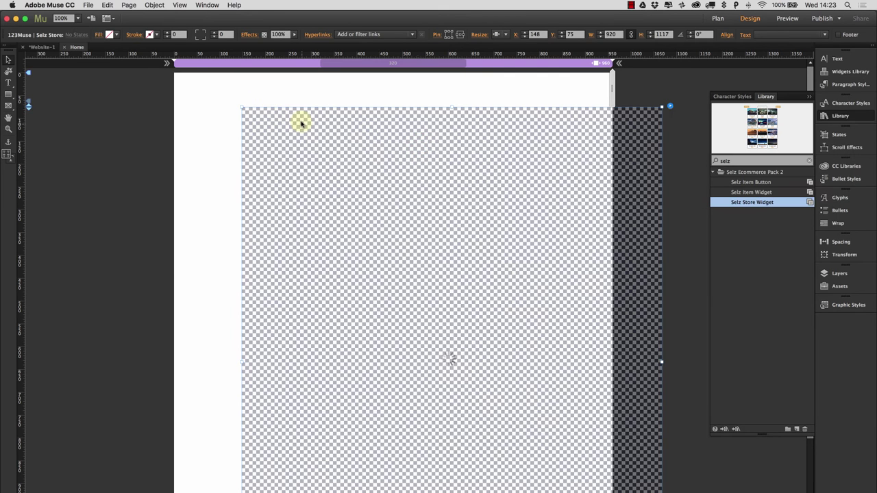
pyautogui.moveTo(299, 121); pyautogui.dragTo(360, 121)
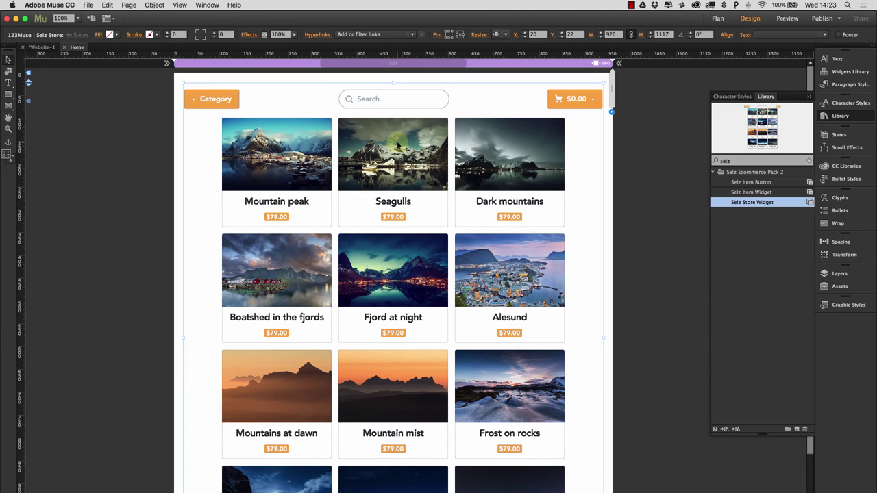
pyautogui.press('super+shift+e')
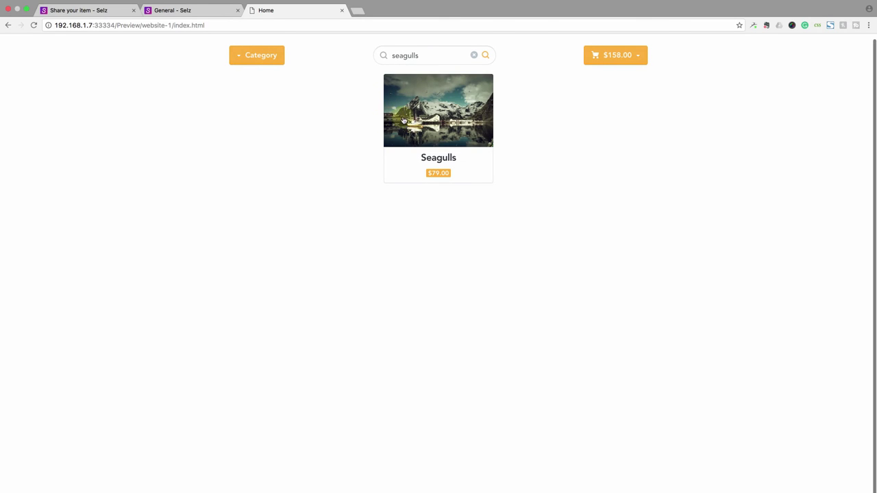
# Filter the preview store to Category All and open the $158.00 cart.
pyautogui.click(250, 55)
pyautogui.click(249, 80)
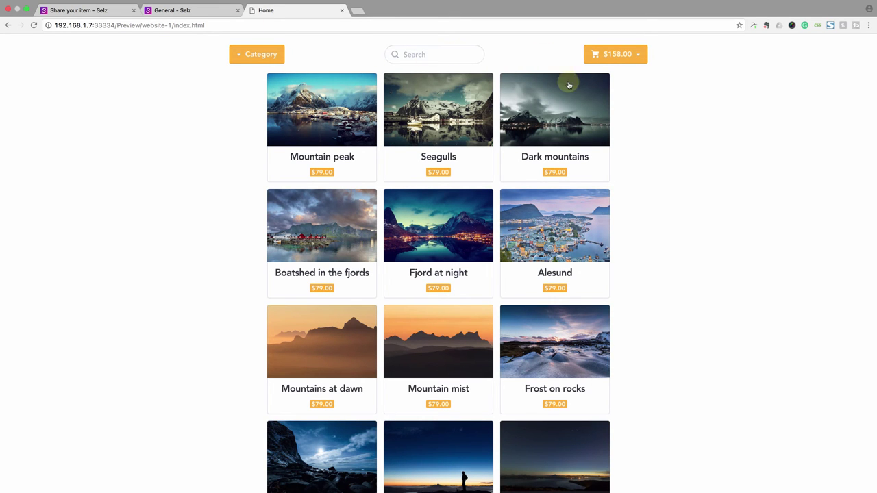
pyautogui.click(636, 55)
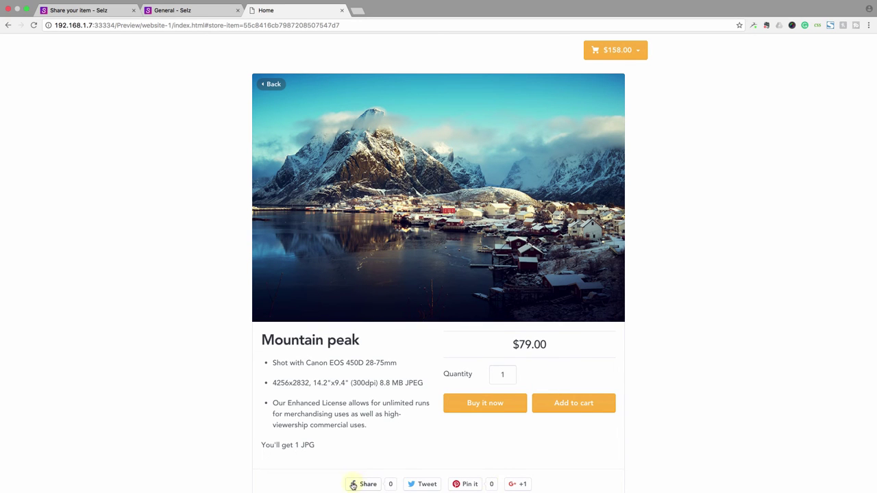
# Add Mountain peak to the cart, visit checkout, return to the store and close the preview tab.
pyautogui.click(592, 410)
pyautogui.click(562, 152)
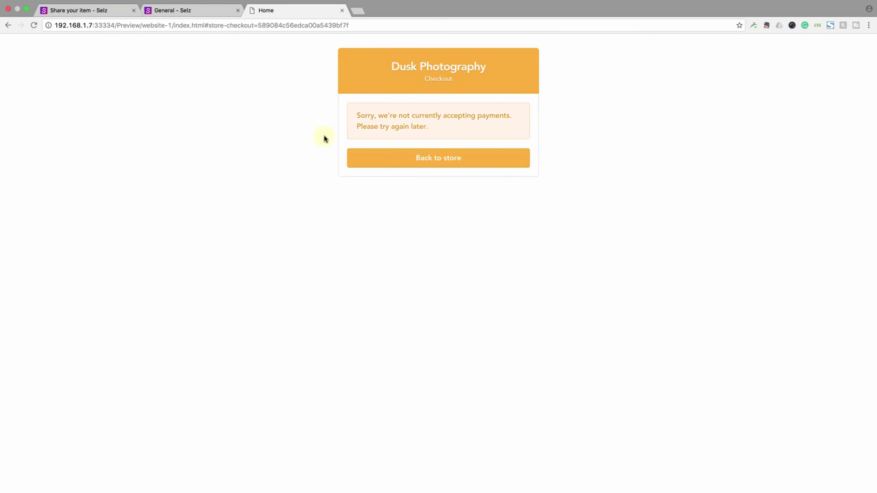
pyautogui.click(447, 159)
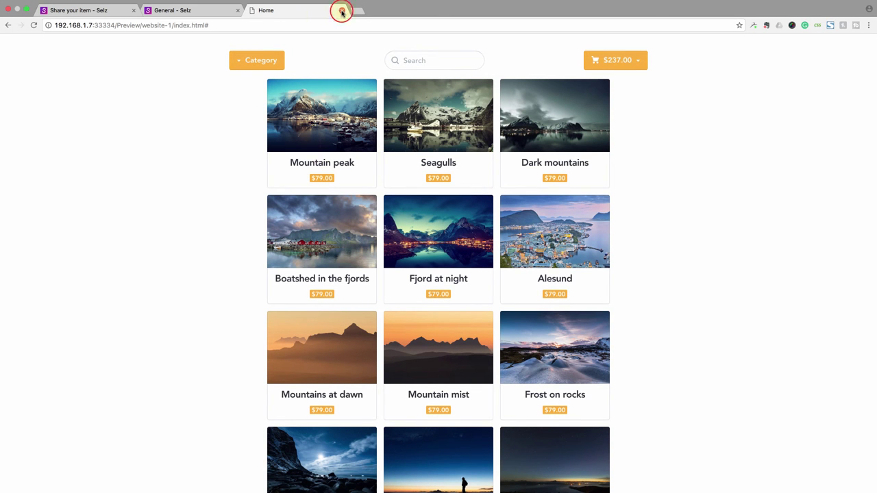
pyautogui.click(342, 11)
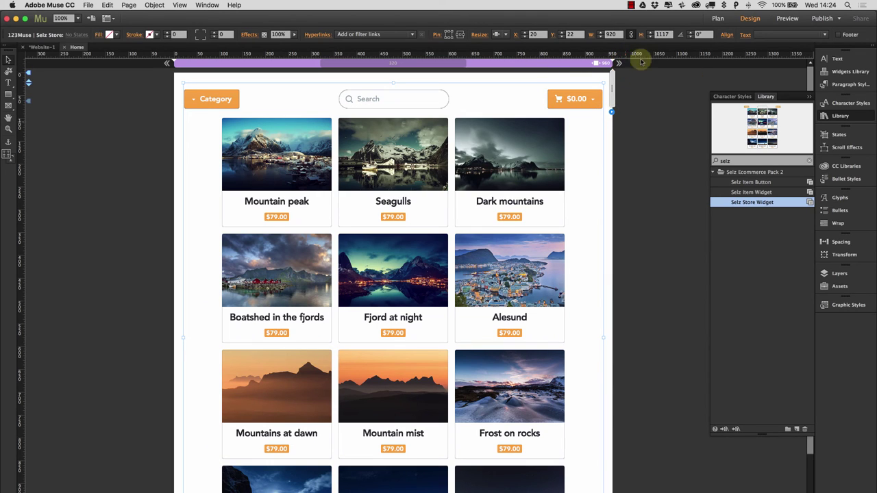
# Toggle the fluid breakpoint chevrons so the page can expand beyond 960 pixels.
pyautogui.click(620, 64)
pyautogui.click(620, 65)
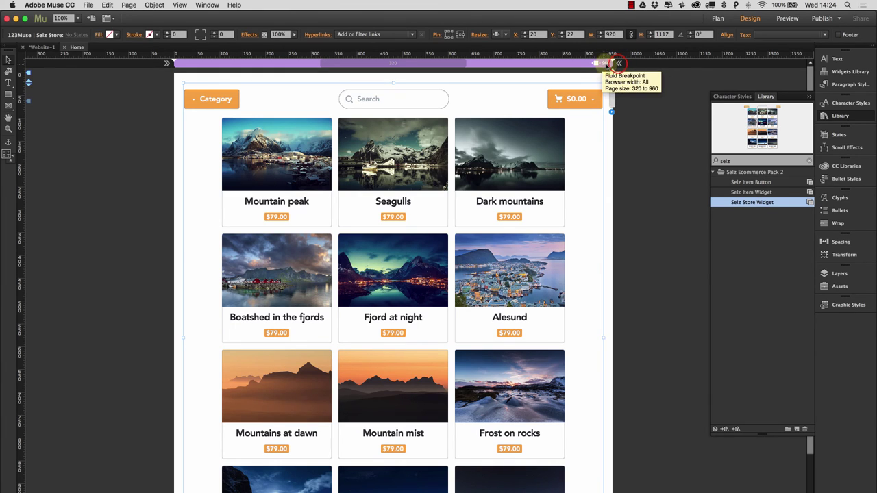
pyautogui.click(620, 64)
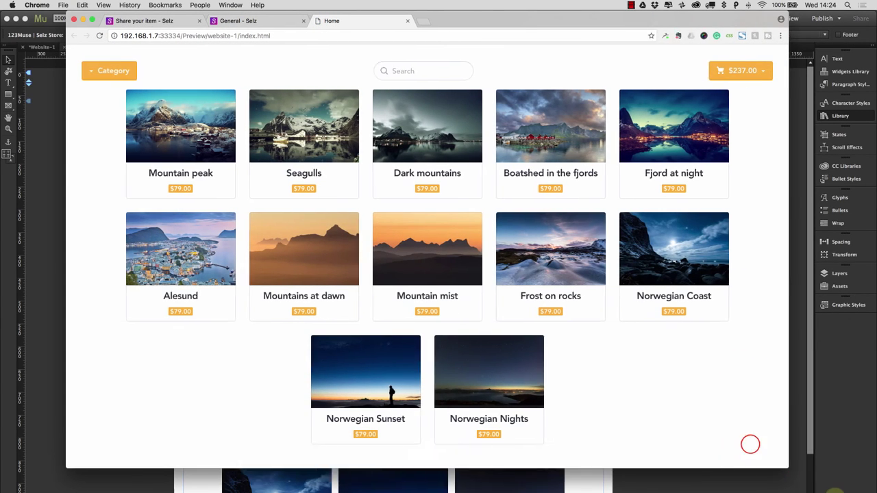
# Narrow the Chrome window so the store shows two columns, then open the cart.
pyautogui.moveTo(750, 444); pyautogui.dragTo(247, 446)
pyautogui.scroll(-5, 192, 128)
pyautogui.scroll(10, 188, 134)
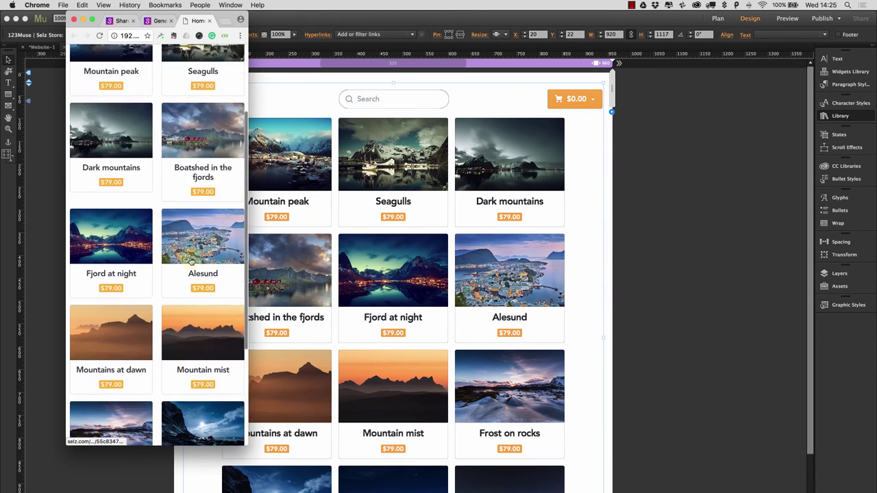
pyautogui.click(223, 99)
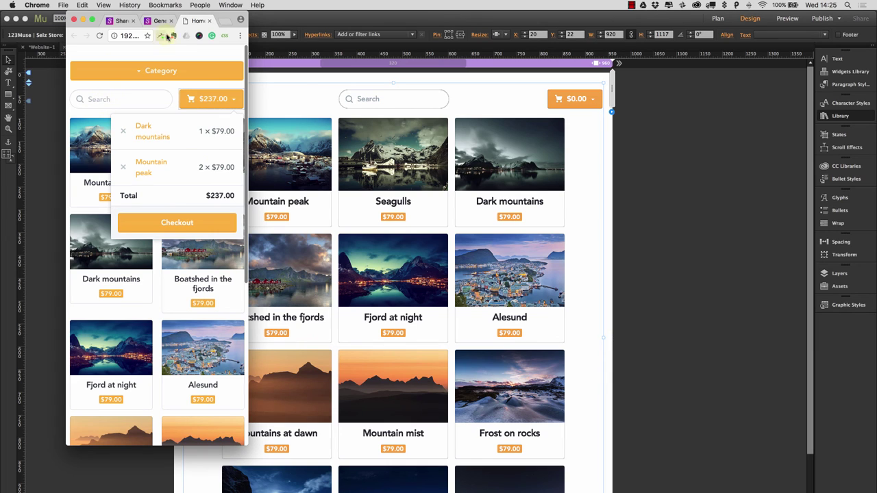
# Widen the window so the store reflows to five columns, close the cart, and return to Muse.
pyautogui.moveTo(247, 122); pyautogui.dragTo(730, 165)
pyautogui.click(684, 69)
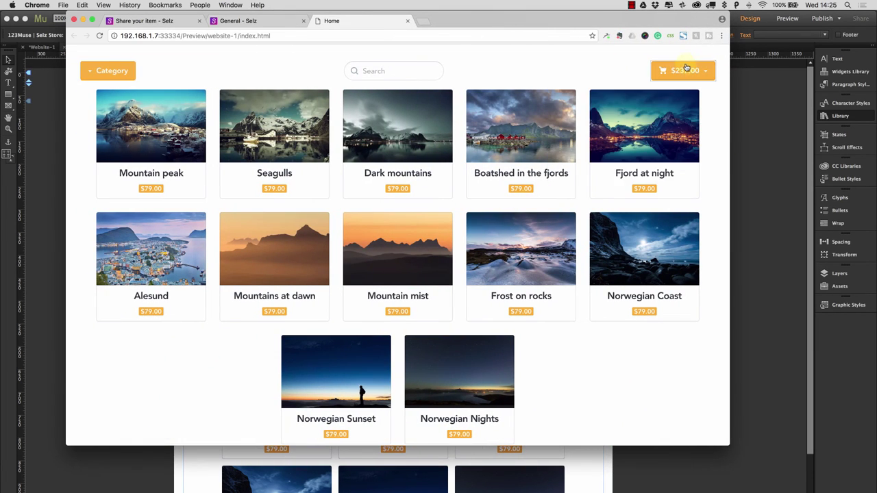
pyautogui.click(752, 249)
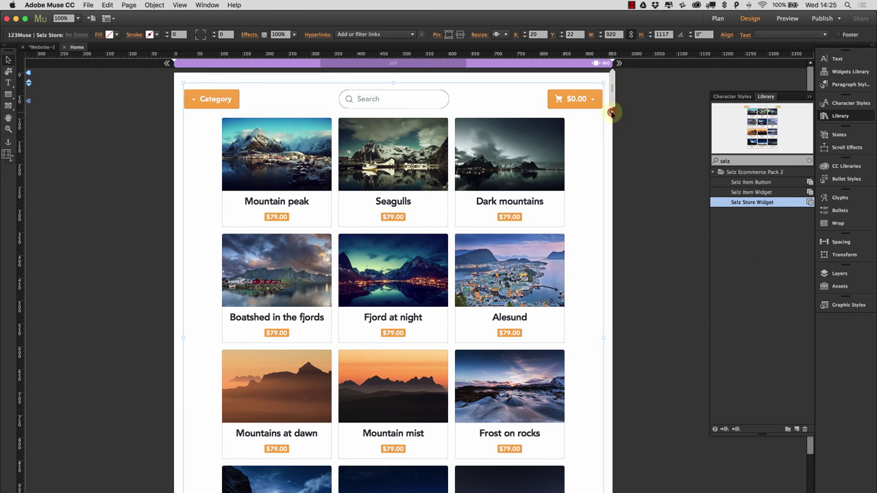
# Set the store widget's Button, Links and Checkout header colours to purple 93278F and preview.
pyautogui.click(612, 111)
pyautogui.click(636, 170)
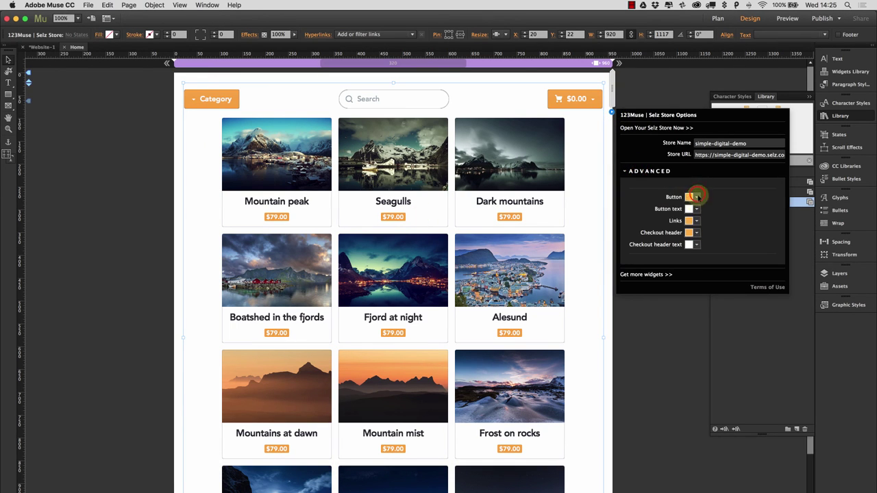
pyautogui.click(697, 196)
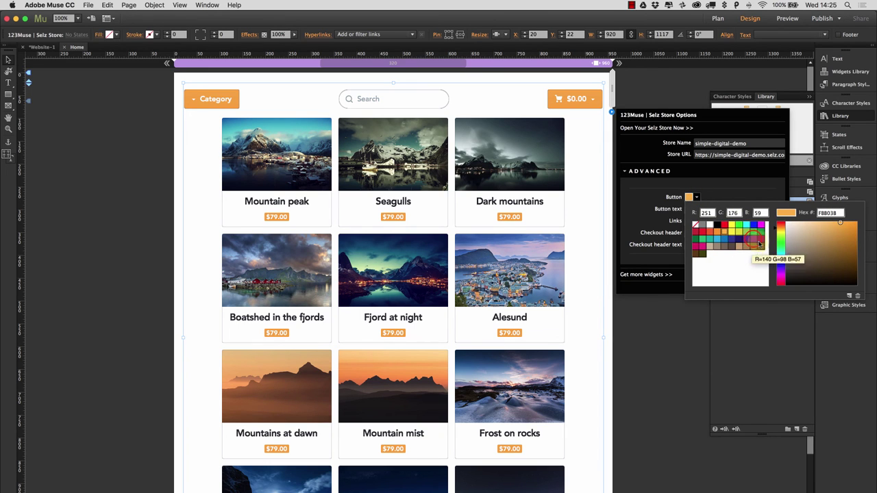
pyautogui.click(754, 241)
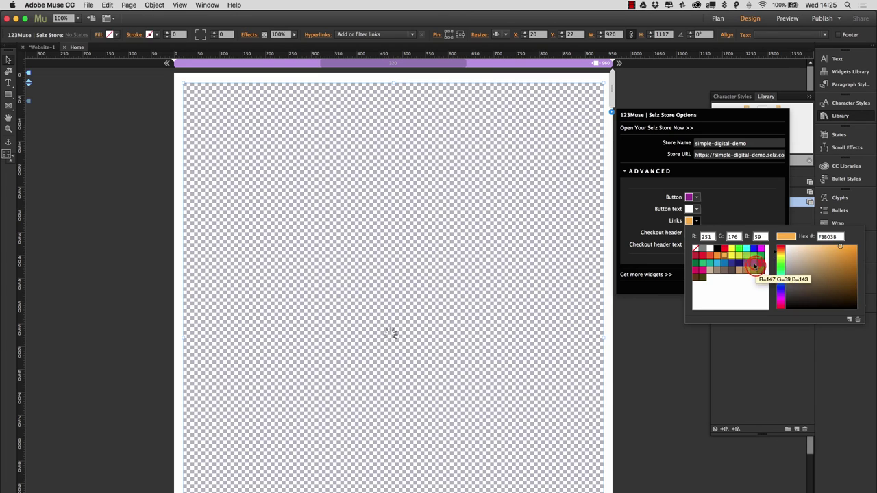
pyautogui.click(754, 264)
pyautogui.click(697, 232)
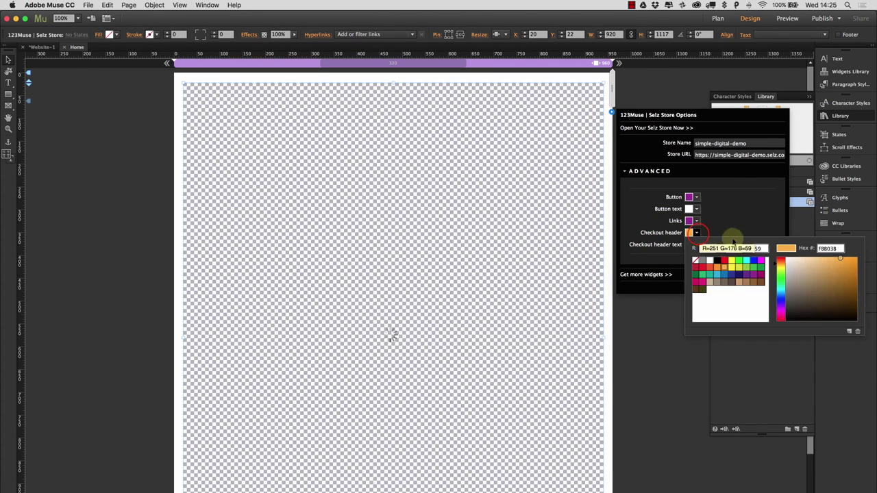
pyautogui.click(754, 274)
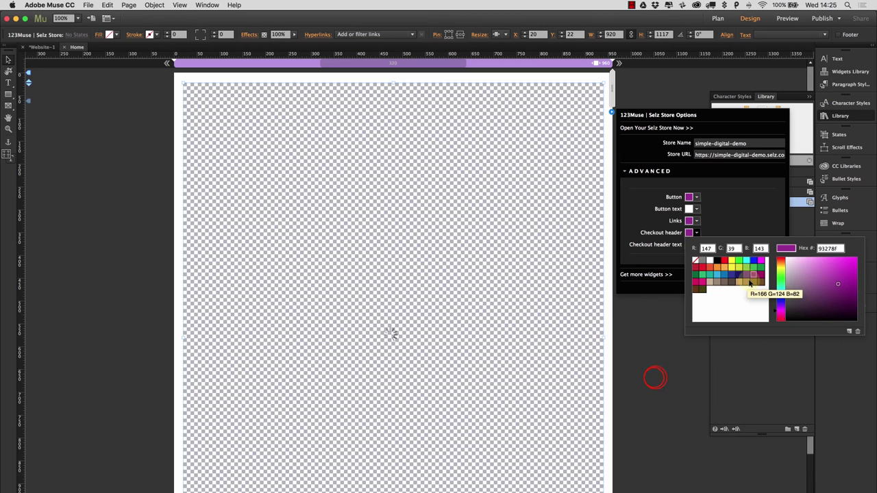
pyautogui.click(653, 379)
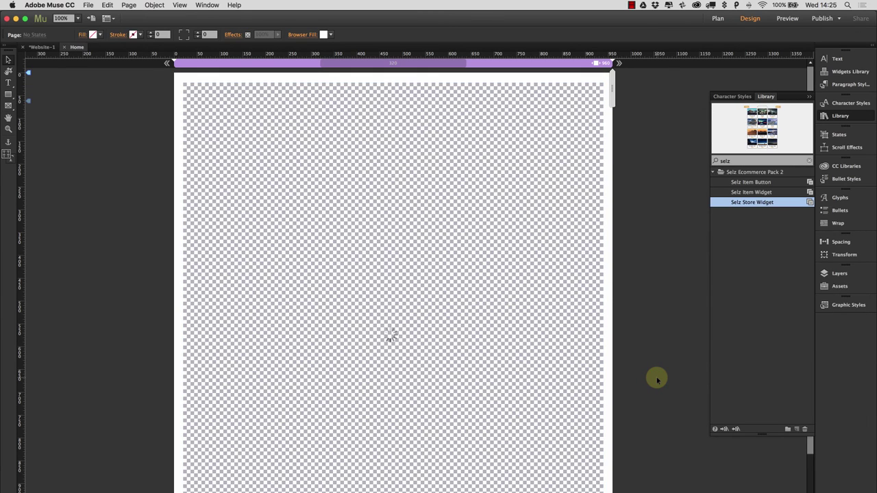
pyautogui.press('super+alt+e')
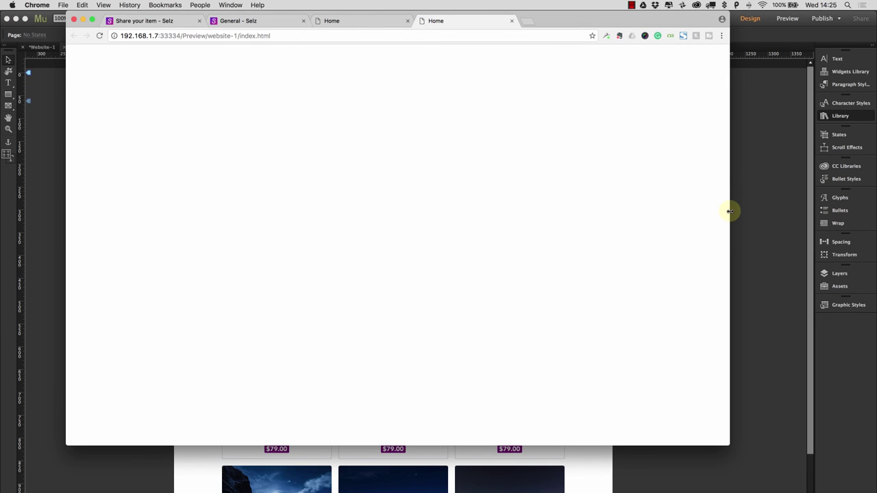
# Check the purple-styled store and its $237.00 cart in the preview, then return to Muse.
pyautogui.scroll(-3, 398, 260)
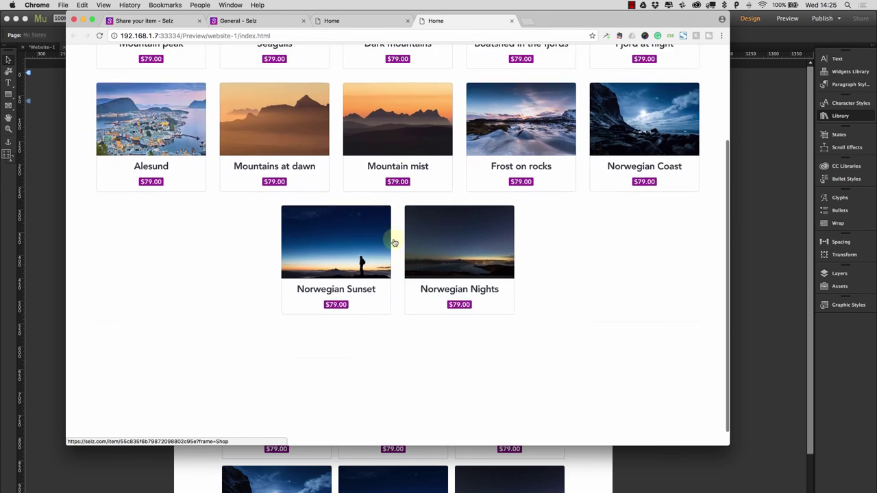
pyautogui.scroll(2, 350, 206)
pyautogui.scroll(2, 305, 174)
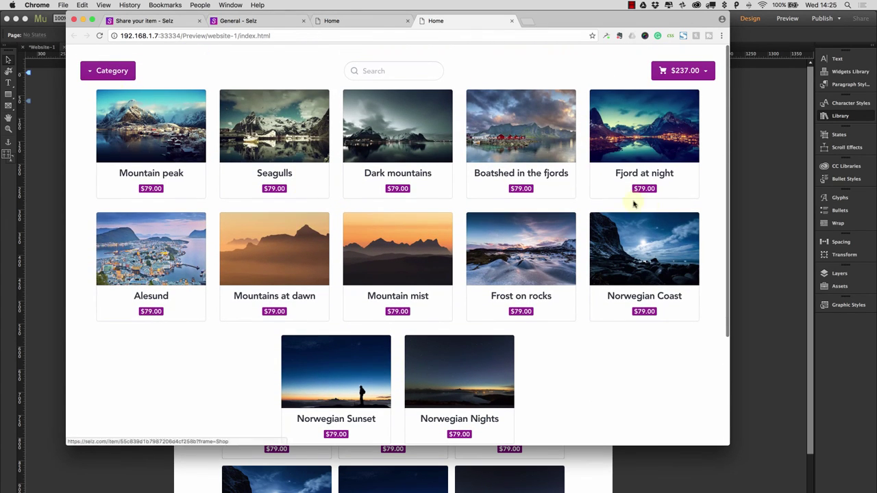
pyautogui.click(679, 71)
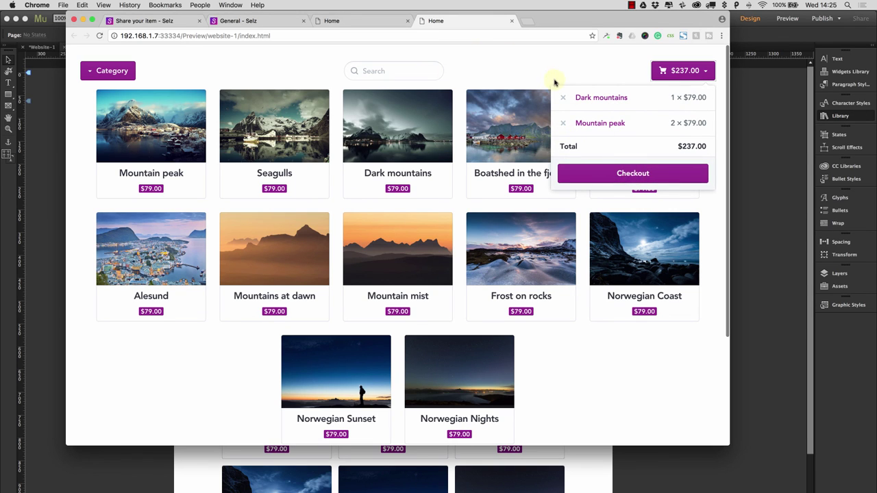
pyautogui.click(753, 163)
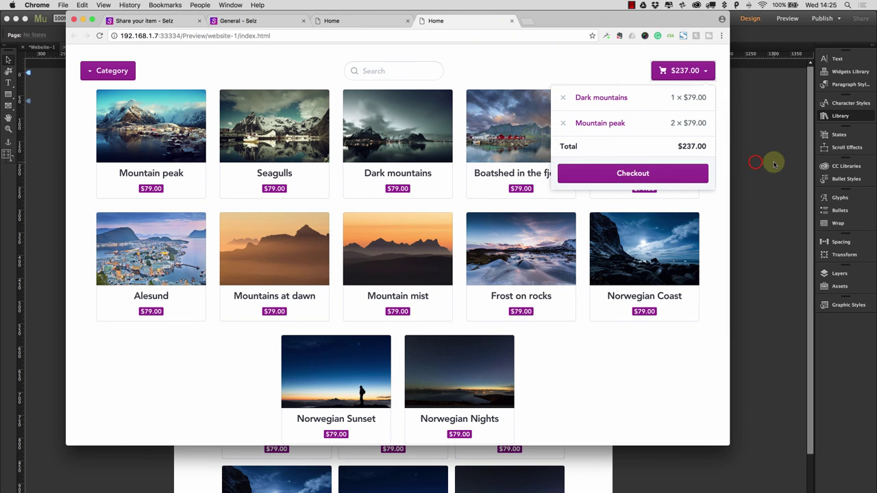